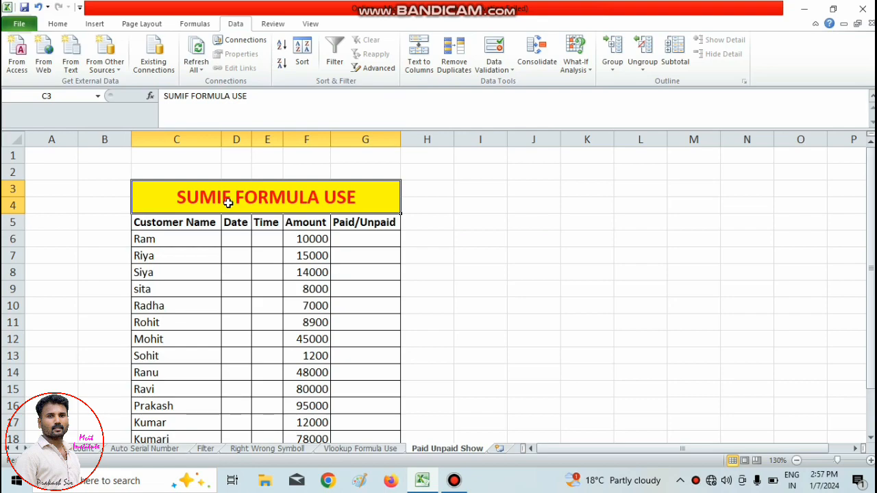
{"action": "left_click", "coordinate": [58, 24]}
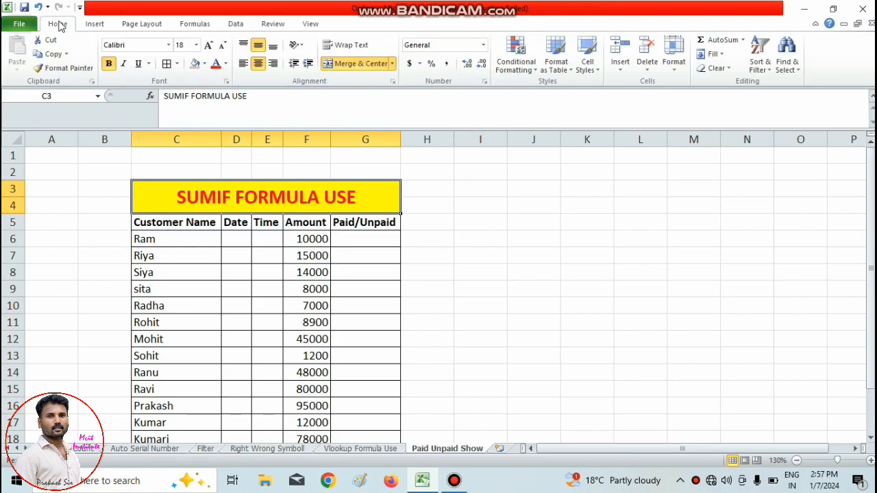
{"action": "left_click", "coordinate": [96, 26]}
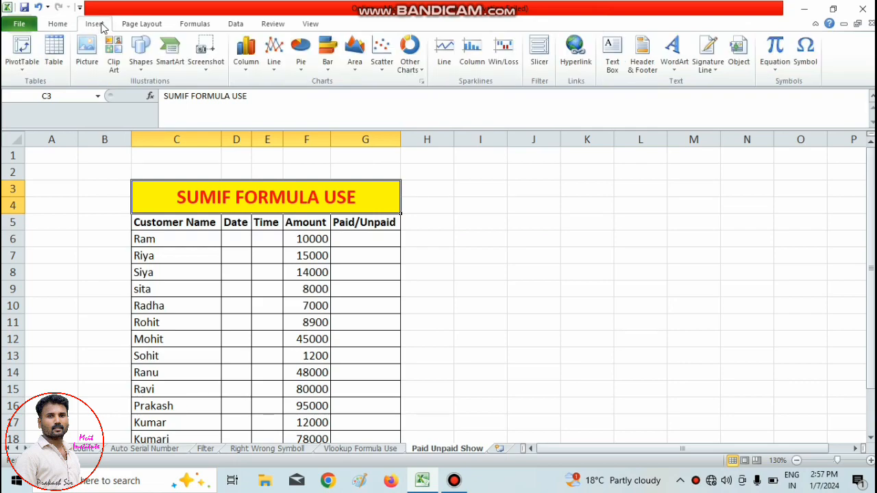
{"action": "left_click", "coordinate": [142, 26]}
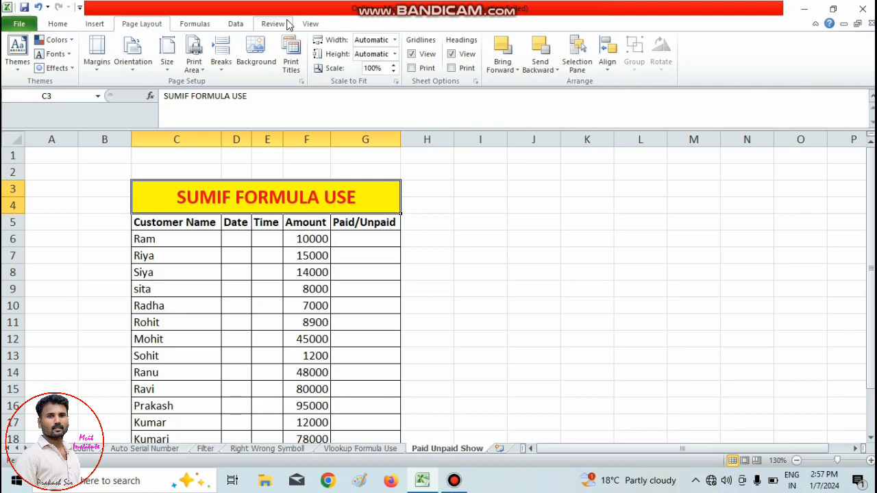
{"action": "scroll", "coordinate": [288, 55], "scroll_direction": "down", "scroll_amount": 1}
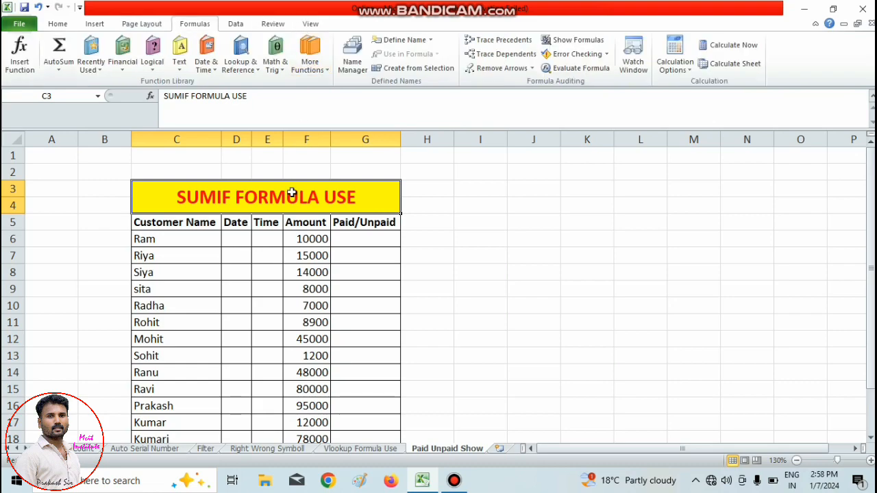
{"action": "left_click", "coordinate": [451, 253]}
{"action": "scroll", "coordinate": [418, 251], "scroll_direction": "down", "scroll_amount": 1}
{"action": "scroll", "coordinate": [411, 245], "scroll_direction": "up", "scroll_amount": 1}
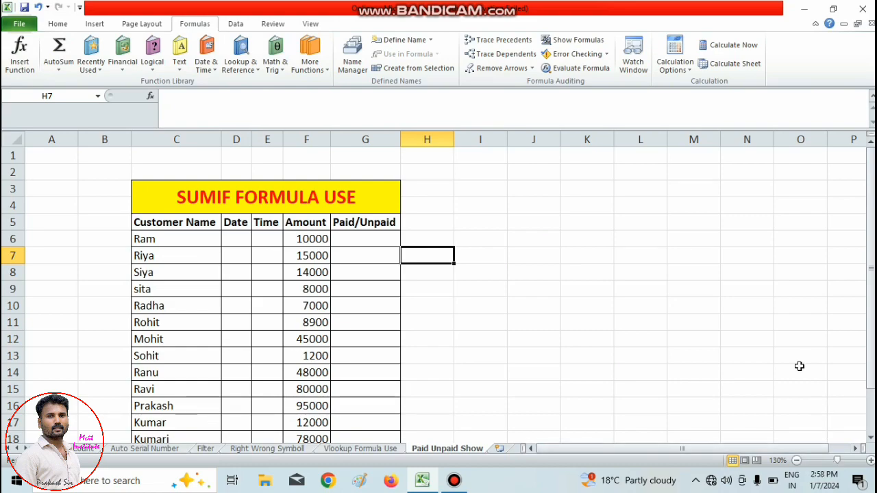
Review the SUMIF table's title and its Customer Name, Date, Time, Amount and Paid/Unpaid headers.
{"action": "left_click", "coordinate": [795, 461]}
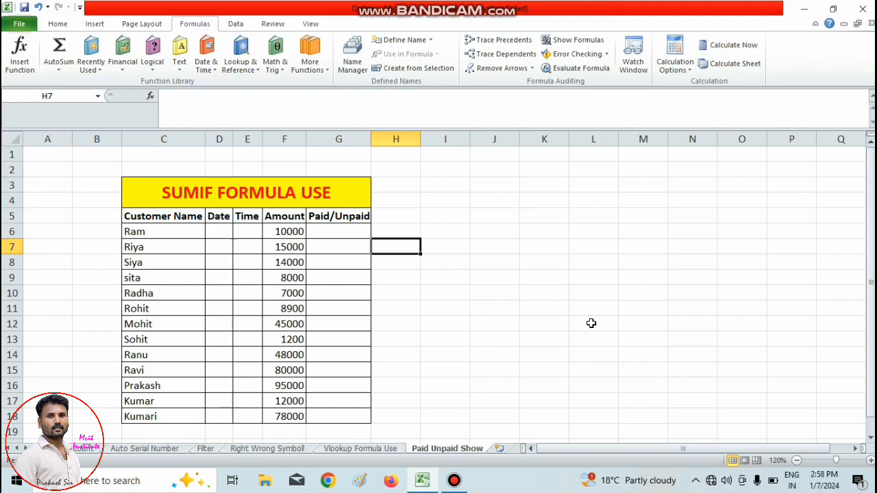
{"action": "left_click", "coordinate": [230, 198]}
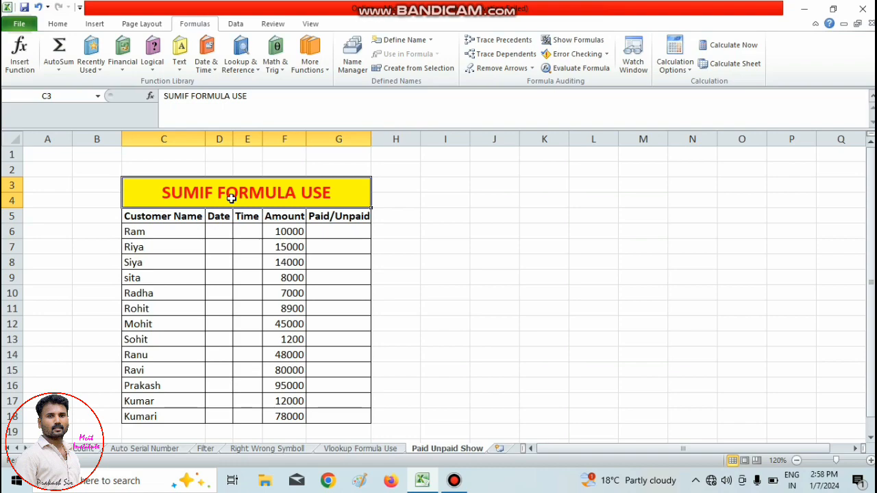
{"action": "left_click", "coordinate": [154, 217]}
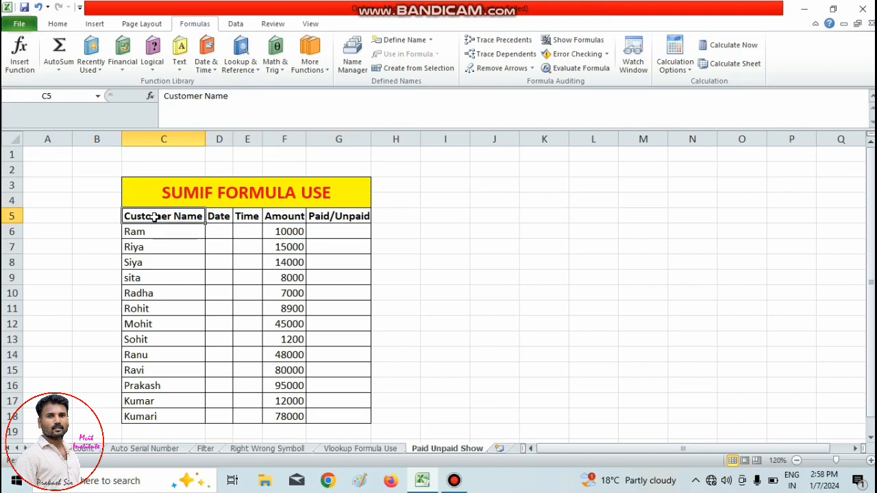
{"action": "left_click", "coordinate": [222, 217]}
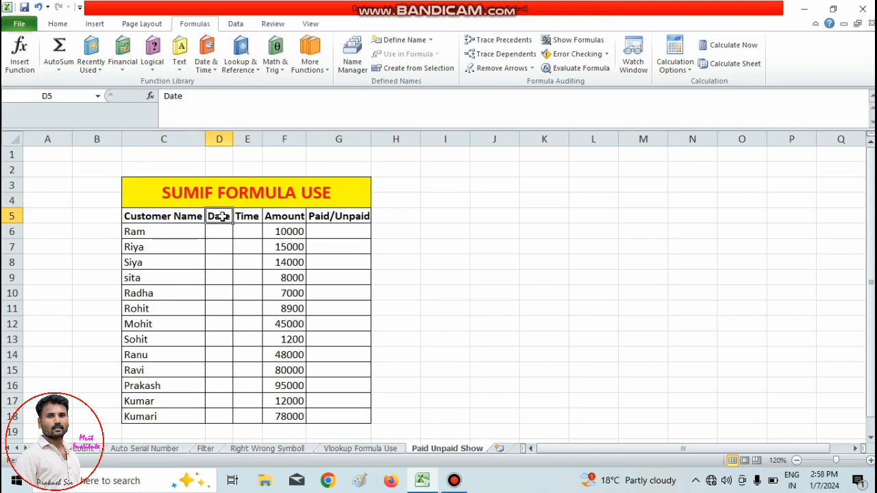
{"action": "left_click", "coordinate": [246, 216]}
{"action": "left_click", "coordinate": [282, 218]}
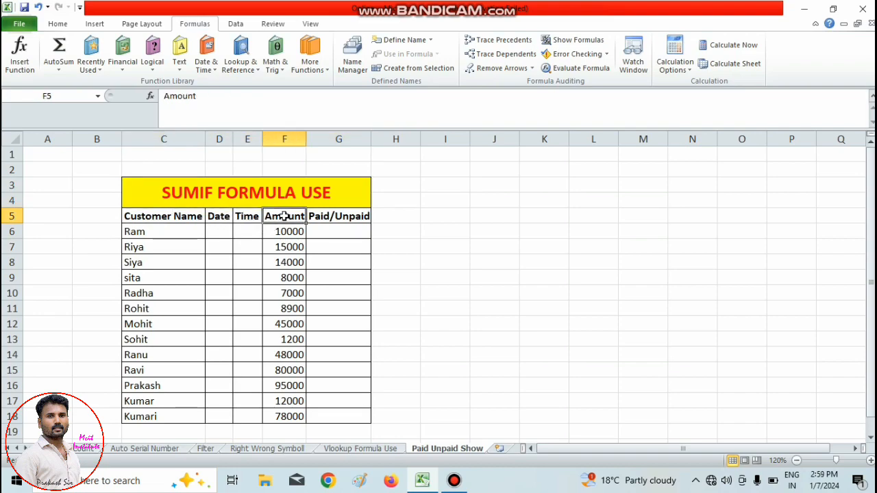
{"action": "left_click", "coordinate": [316, 217]}
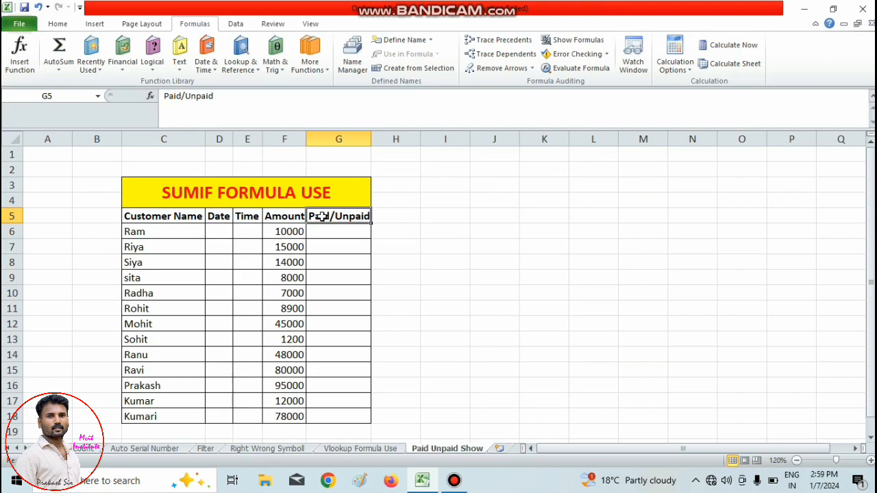
Center the contents of the customer table horizontally, from the header row through the last customer (C5:G18).
{"action": "left_click_drag", "start_coordinate": [142, 218], "coordinate": [329, 412]}
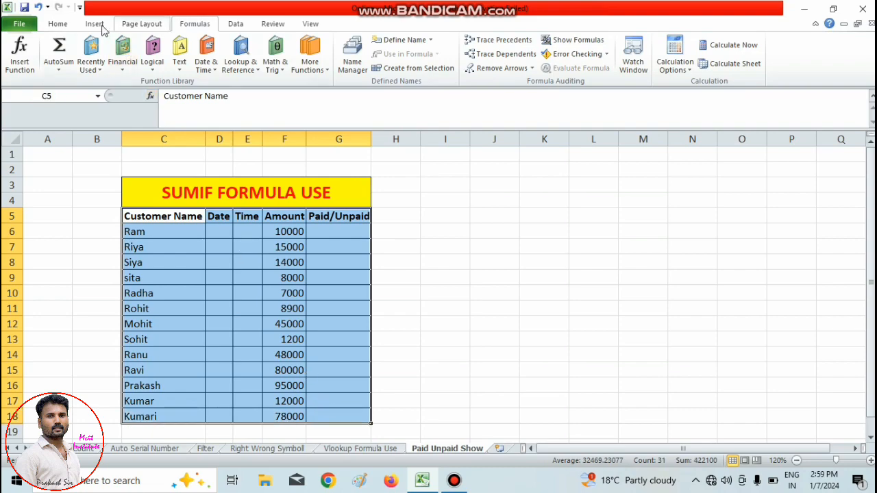
{"action": "left_click", "coordinate": [61, 24]}
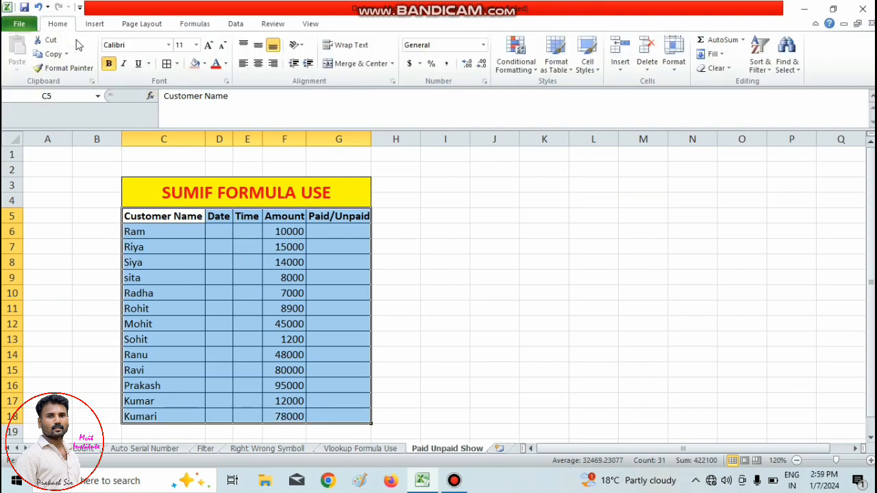
{"action": "left_click", "coordinate": [259, 65]}
{"action": "left_click", "coordinate": [518, 292]}
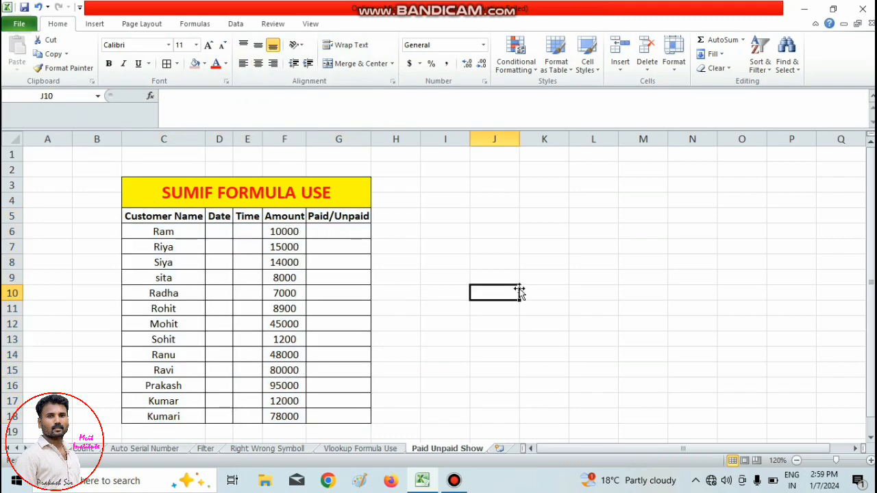
Apply all borders to K3:L4, then merge and center the range into one cell.
{"action": "left_click_drag", "start_coordinate": [548, 184], "coordinate": [591, 199]}
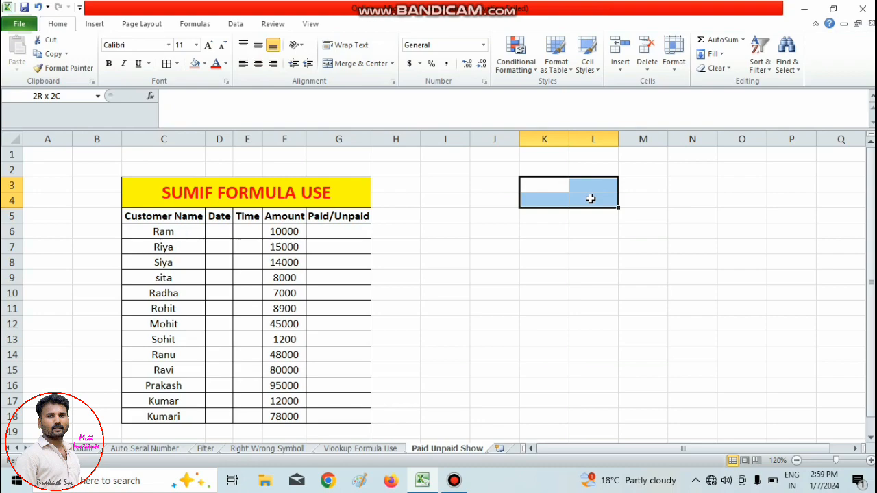
{"action": "left_click", "coordinate": [166, 64]}
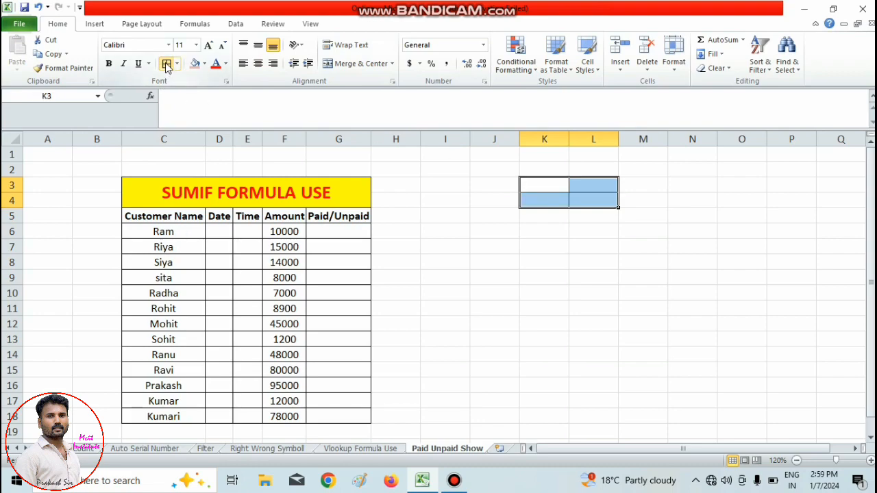
{"action": "left_click", "coordinate": [371, 65]}
{"action": "left_click", "coordinate": [586, 282]}
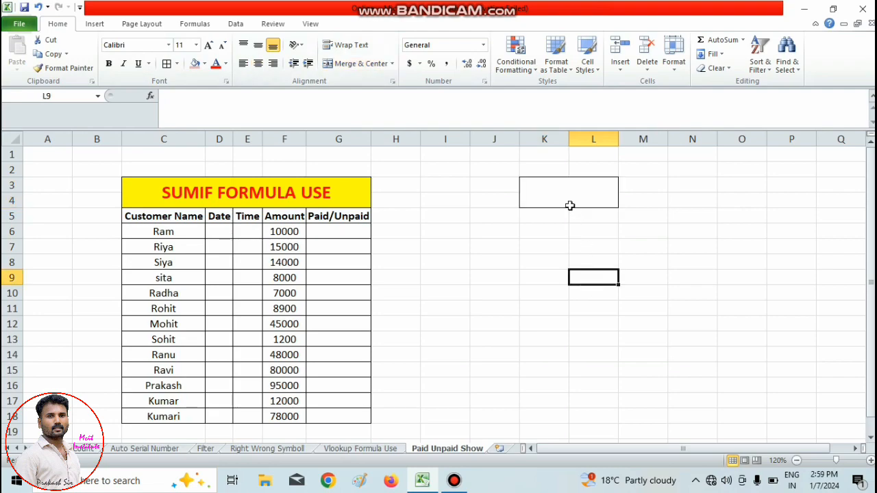
Fill the merged cell K3:L4 with standard green and enter the label Paid.
{"action": "left_click", "coordinate": [568, 204]}
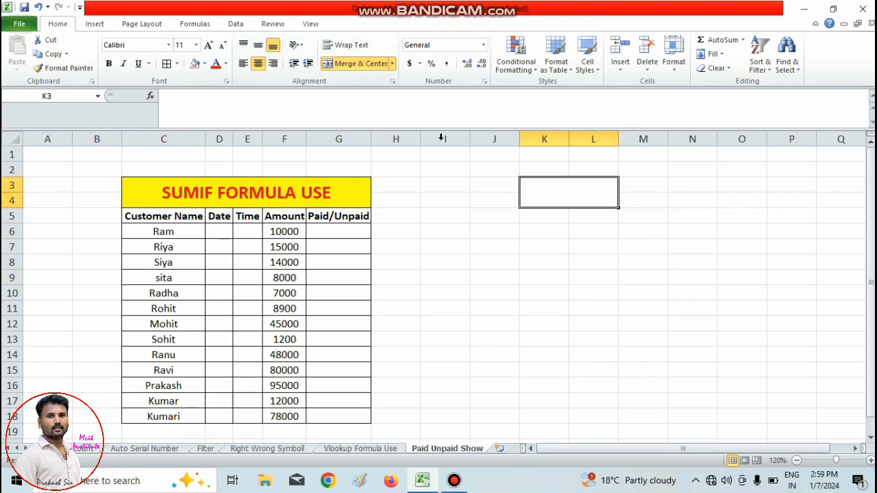
{"action": "left_click", "coordinate": [204, 64]}
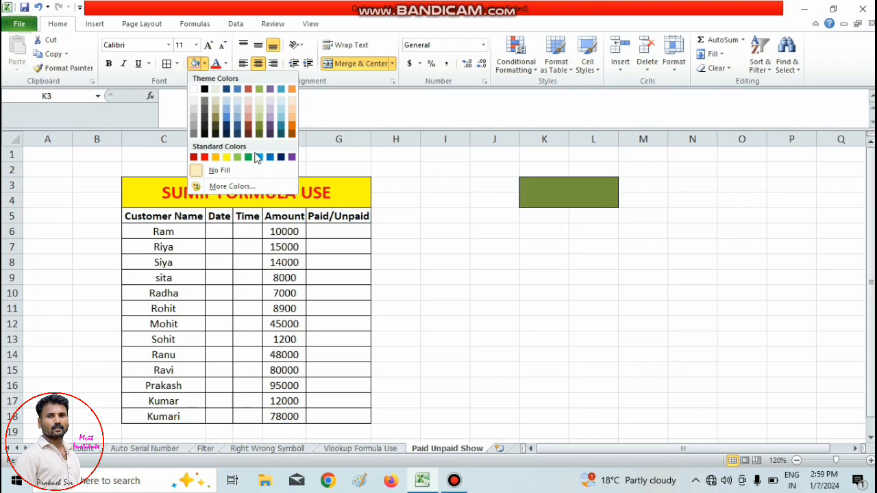
{"action": "left_click", "coordinate": [250, 158]}
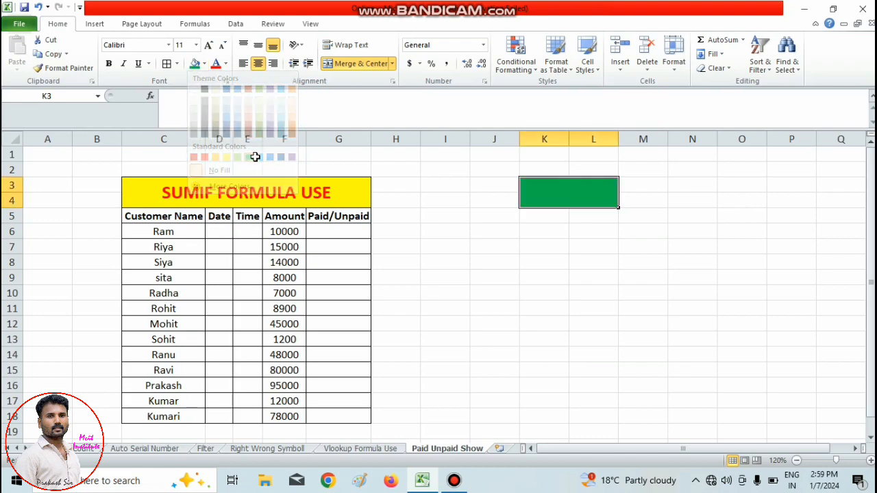
{"action": "left_click", "coordinate": [603, 277]}
{"action": "left_click", "coordinate": [569, 192]}
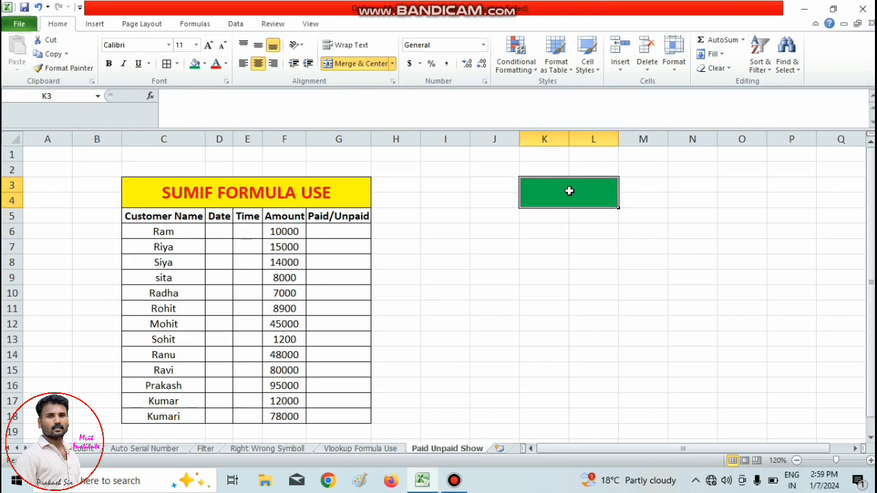
{"action": "type", "text": "P"}
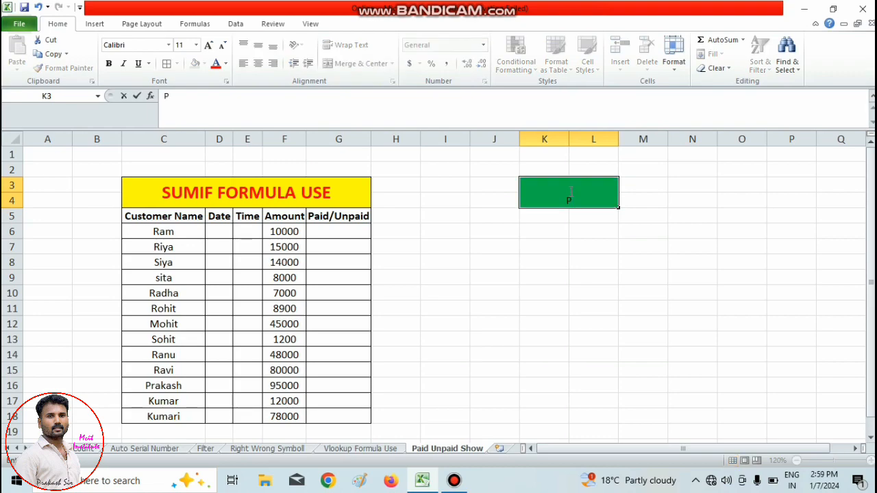
{"action": "type", "text": "aid"}
{"action": "left_click", "coordinate": [577, 248]}
Merge and center M3:N4 beside the Paid cell and add borders around it.
{"action": "left_click_drag", "start_coordinate": [644, 182], "coordinate": [684, 202]}
{"action": "left_click", "coordinate": [355, 63]}
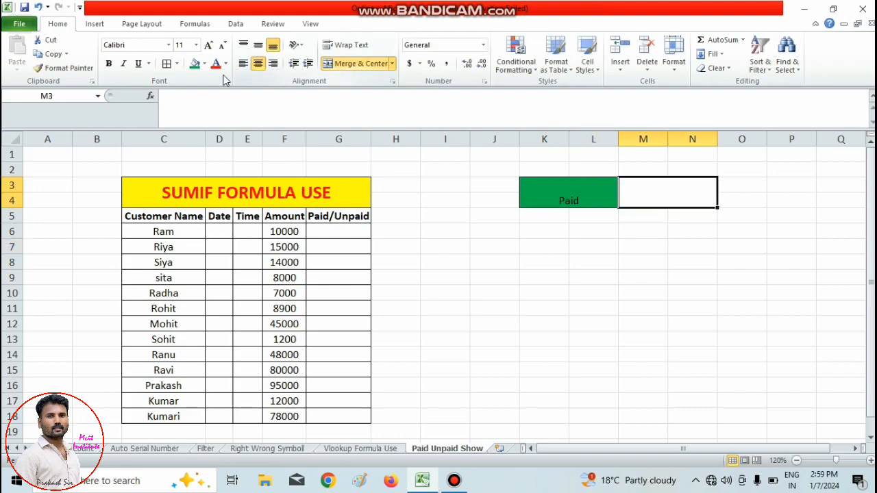
{"action": "left_click", "coordinate": [166, 63]}
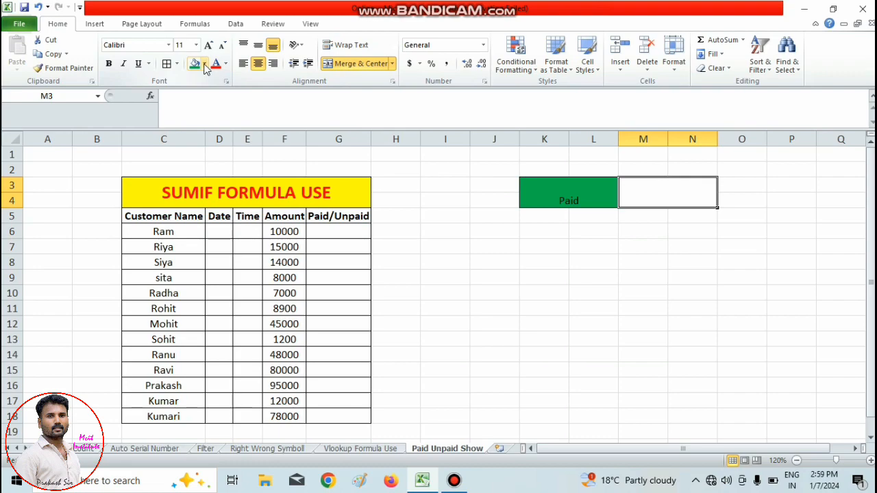
Fill the merged cell M3:N4 with standard red and enter the label Unpaid.
{"action": "left_click", "coordinate": [204, 64]}
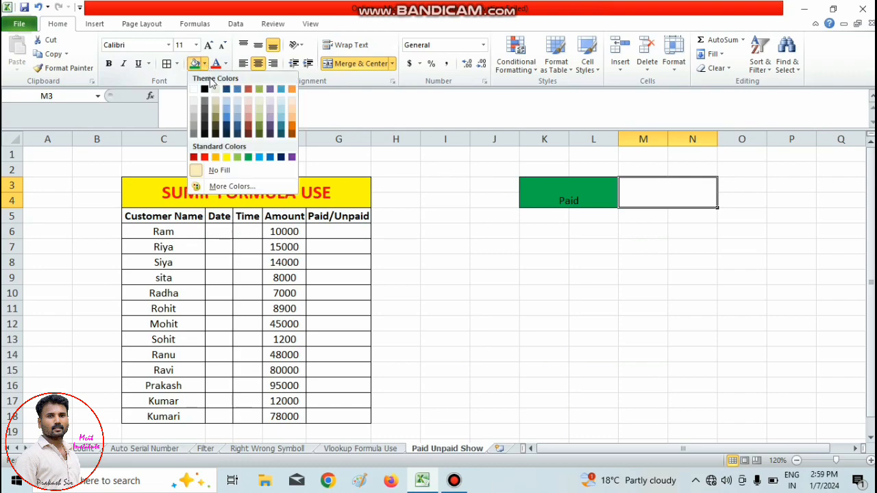
{"action": "left_click", "coordinate": [204, 158]}
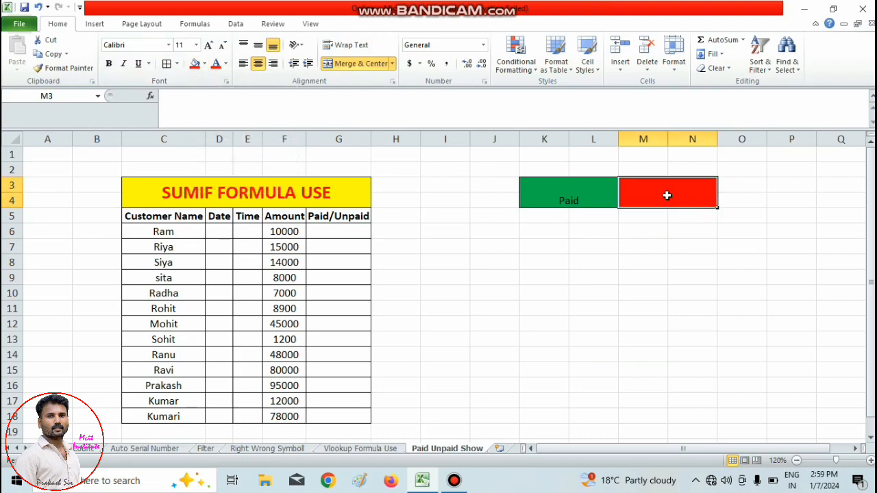
{"action": "type", "text": "U"}
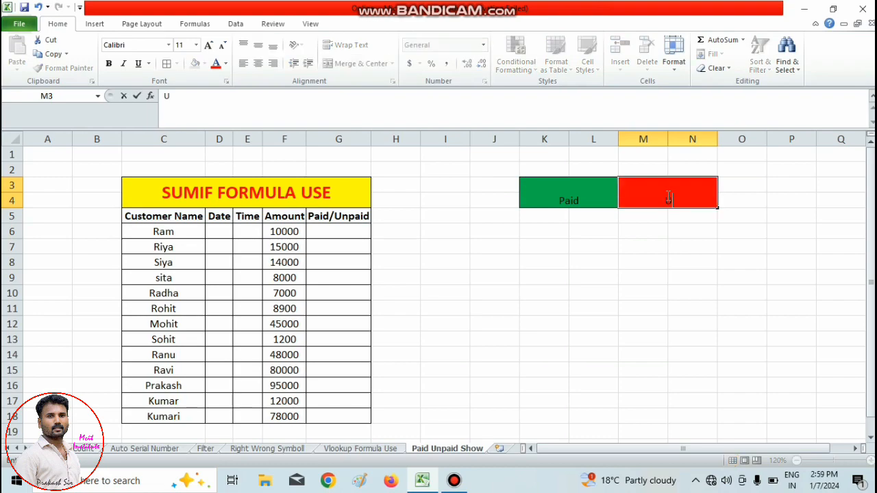
{"action": "type", "text": "npaid"}
{"action": "left_click", "coordinate": [596, 264]}
Middle-align the Paid label vertically and enlarge its font to size 24.
{"action": "left_click", "coordinate": [611, 202]}
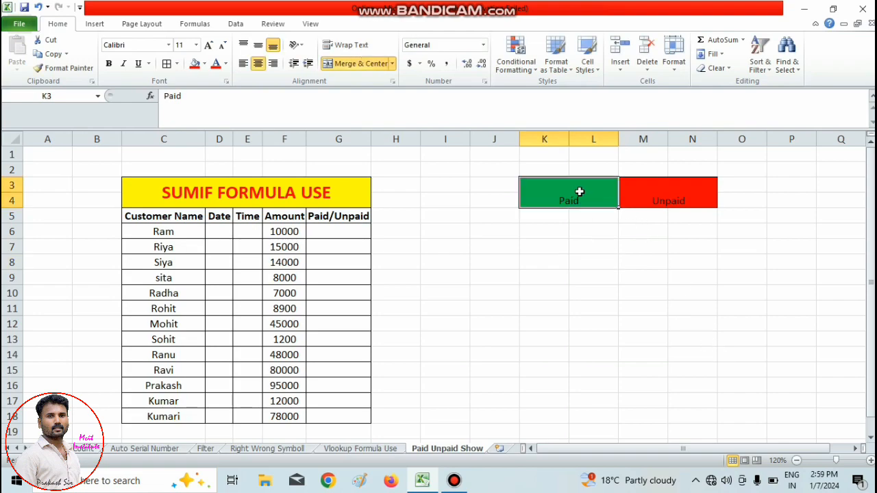
{"action": "left_click", "coordinate": [261, 48]}
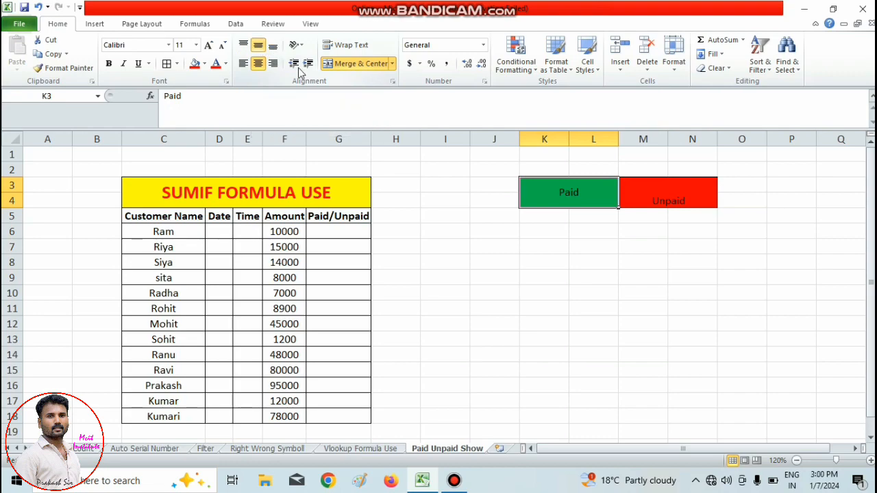
{"action": "left_click", "coordinate": [209, 45]}
{"action": "left_click", "coordinate": [209, 45]}
{"action": "left_click", "coordinate": [209, 45]}
{"action": "left_click", "coordinate": [209, 45]}
{"action": "left_click", "coordinate": [209, 45]}
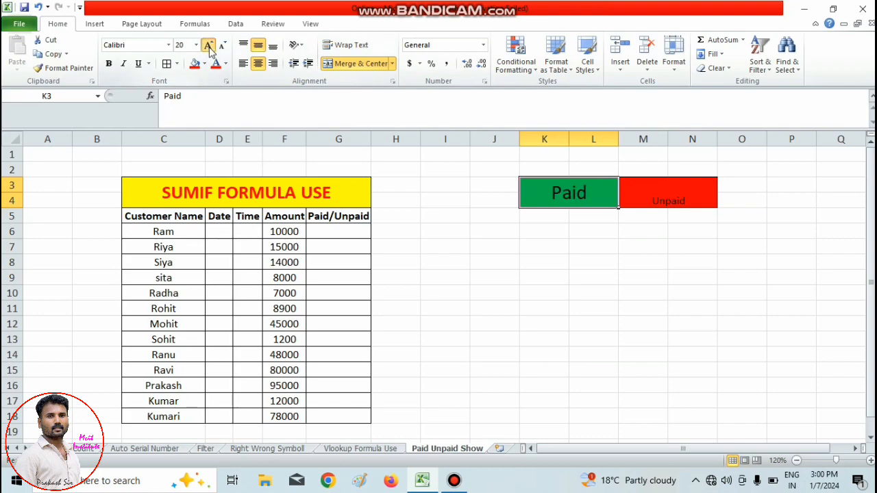
{"action": "left_click", "coordinate": [209, 45]}
{"action": "left_click", "coordinate": [209, 45]}
Make the Paid label bold and set its font color to the lightest grey shade below white.
{"action": "left_click", "coordinate": [108, 63]}
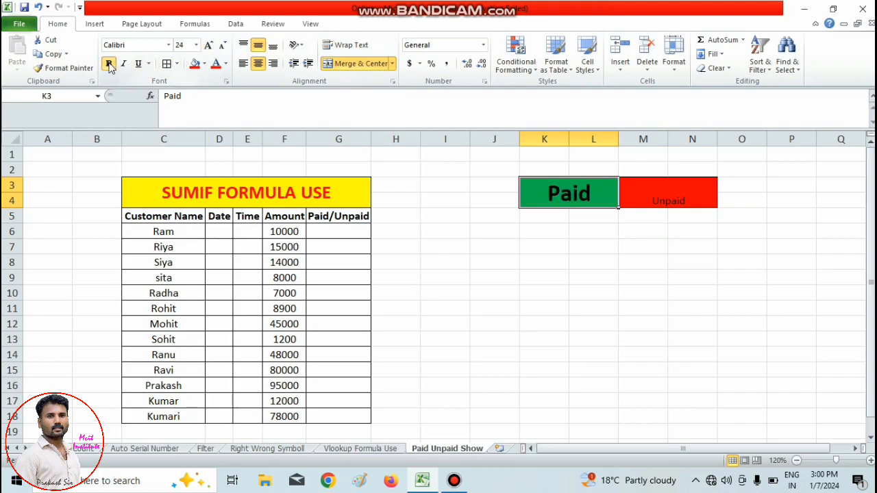
{"action": "left_click", "coordinate": [225, 64]}
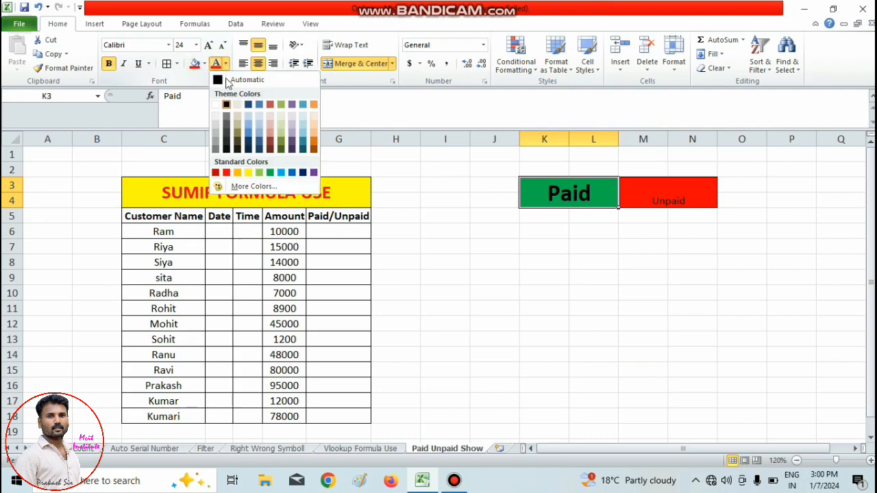
{"action": "left_click", "coordinate": [216, 118]}
{"action": "left_click", "coordinate": [729, 337]}
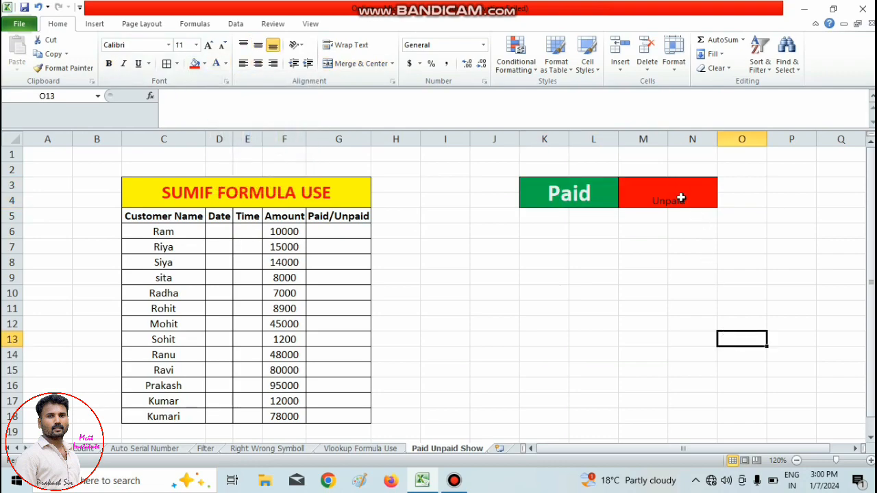
Middle-align the Unpaid label vertically, enlarge its font to size 20 and make it bold.
{"action": "left_click", "coordinate": [680, 195]}
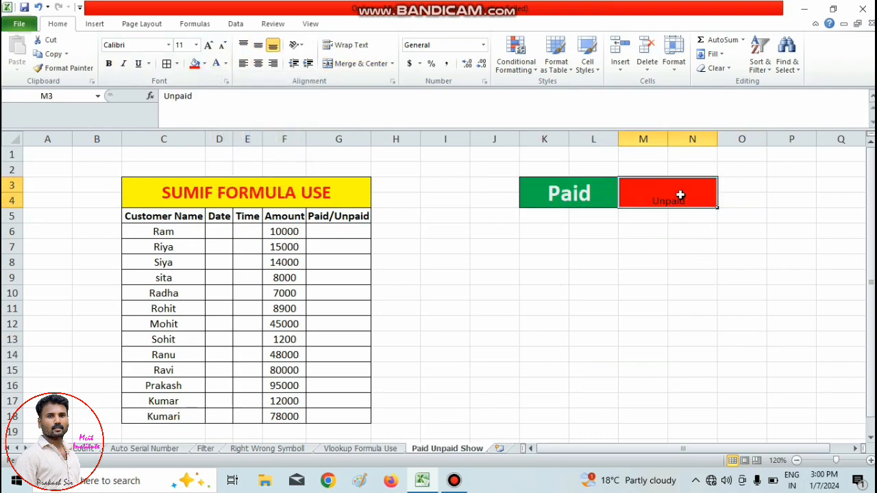
{"action": "left_click", "coordinate": [259, 45]}
{"action": "left_click", "coordinate": [208, 45]}
{"action": "left_click", "coordinate": [208, 45]}
{"action": "left_click", "coordinate": [208, 45]}
{"action": "left_click", "coordinate": [208, 45]}
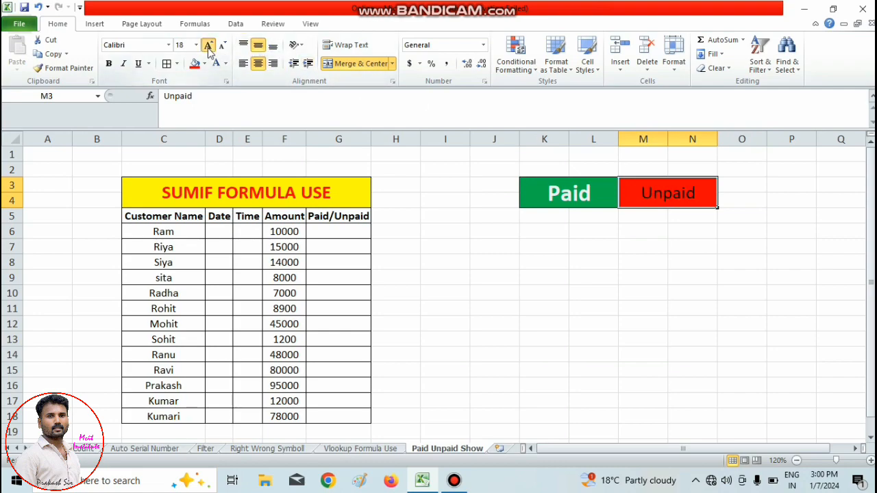
{"action": "left_click", "coordinate": [208, 45]}
{"action": "left_click", "coordinate": [108, 63]}
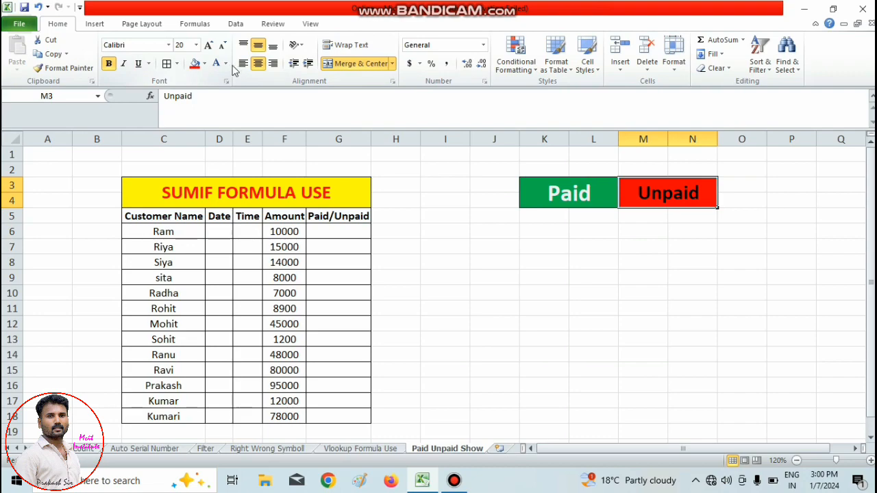
Set the font color of the Unpaid label to standard yellow.
{"action": "left_click", "coordinate": [226, 64]}
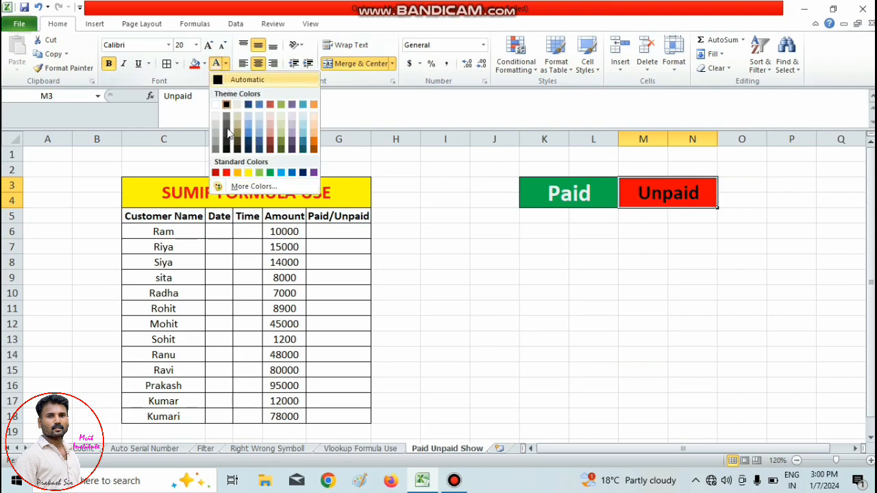
{"action": "left_click", "coordinate": [250, 172]}
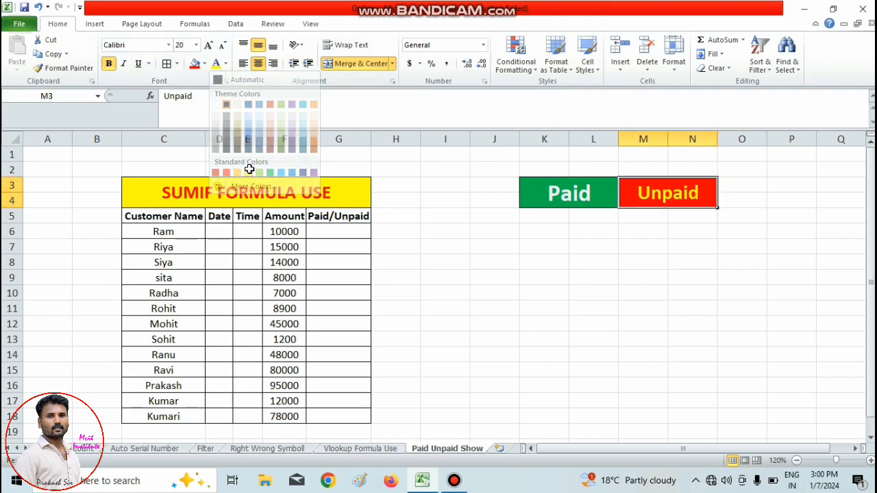
{"action": "left_click", "coordinate": [571, 304]}
Merge and center cells K5:L6 below the Paid header and fill them with the lightest tan theme shade.
{"action": "left_click_drag", "start_coordinate": [535, 215], "coordinate": [592, 235]}
{"action": "left_click", "coordinate": [353, 63]}
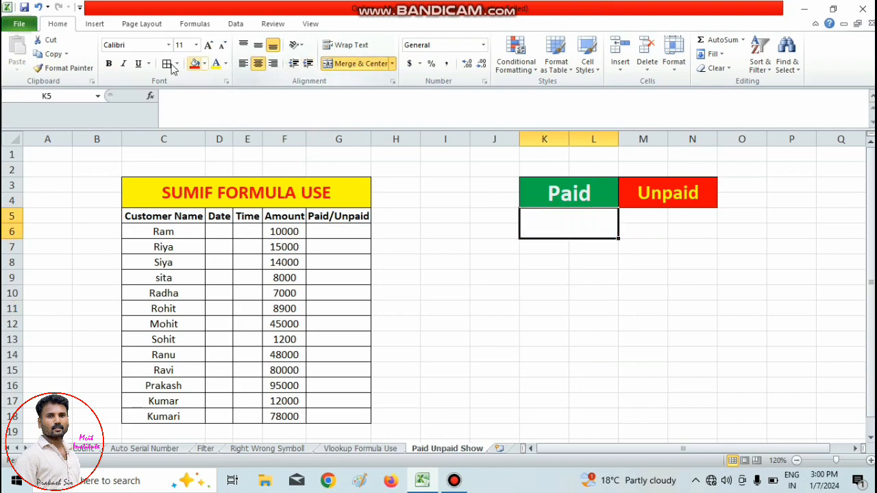
{"action": "left_click", "coordinate": [204, 63]}
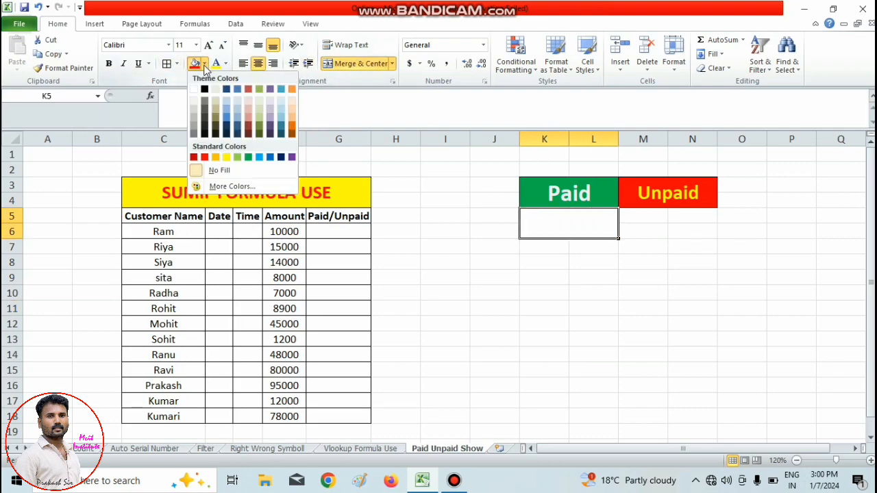
{"action": "left_click", "coordinate": [217, 100]}
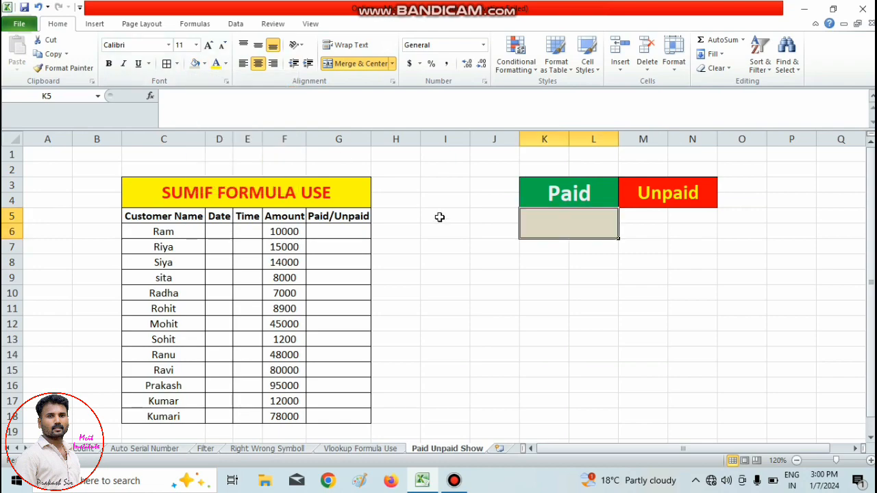
{"action": "left_click", "coordinate": [649, 319]}
Merge and center cells M5:N6 below the Unpaid header and fill them with the lightest red theme shade.
{"action": "left_click_drag", "start_coordinate": [634, 217], "coordinate": [692, 232]}
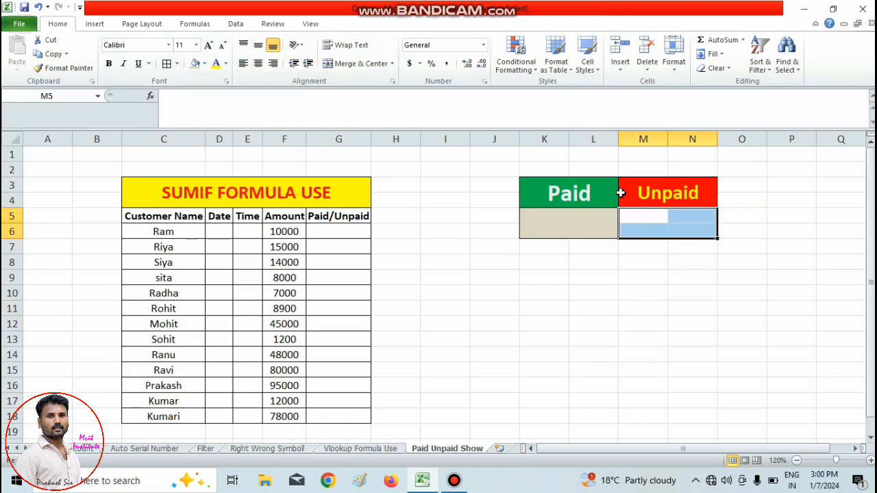
{"action": "left_click", "coordinate": [355, 64]}
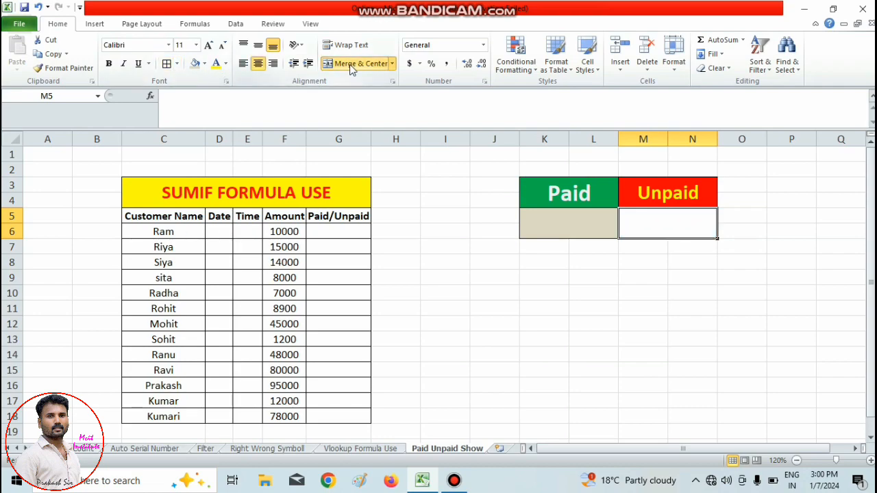
{"action": "left_click", "coordinate": [204, 64]}
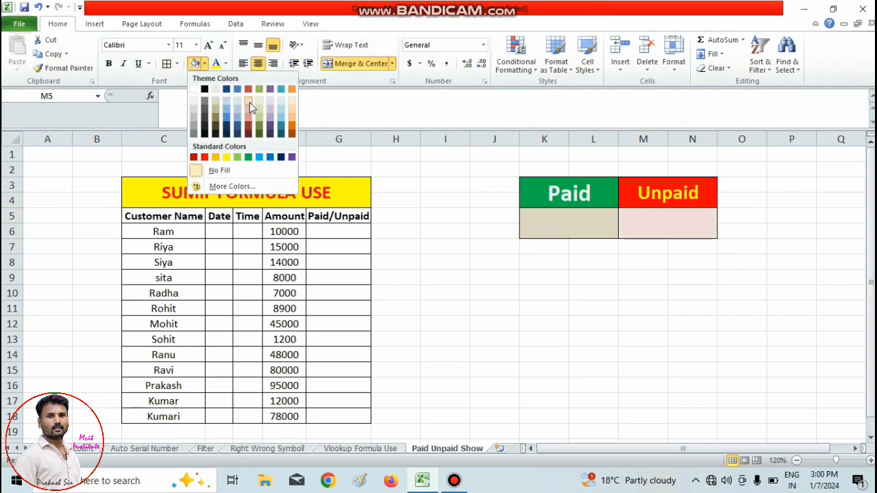
{"action": "left_click", "coordinate": [249, 102]}
{"action": "left_click_drag", "start_coordinate": [483, 308], "coordinate": [465, 300]}
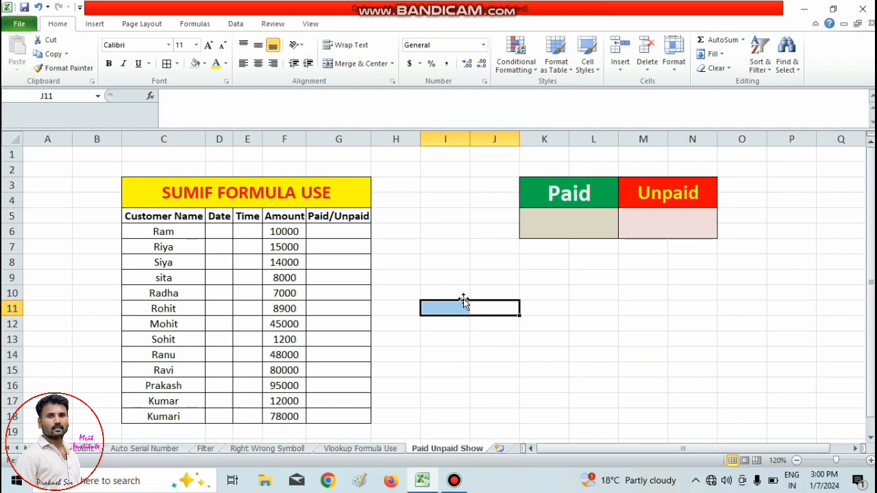
Review the customer table's column headings from Customer Name to Paid/Unpaid and the list of customer names.
{"action": "left_click", "coordinate": [152, 233]}
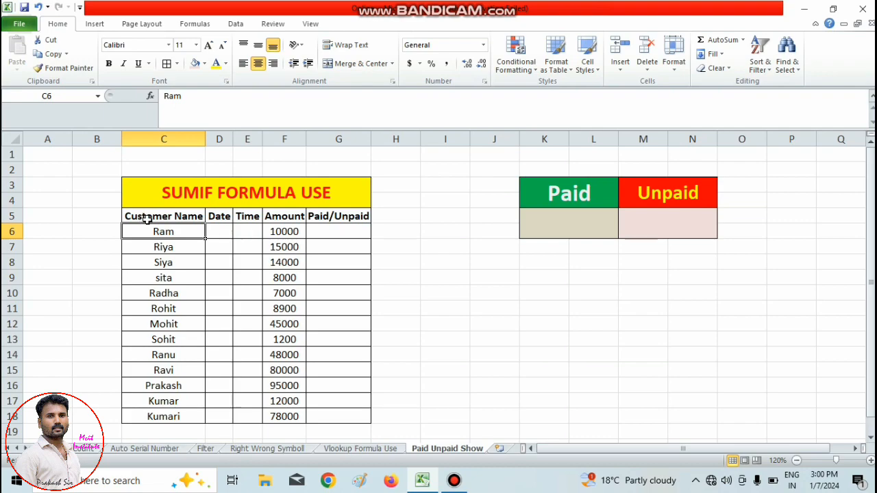
{"action": "left_click", "coordinate": [146, 218]}
{"action": "left_click", "coordinate": [224, 216]}
{"action": "left_click", "coordinate": [250, 217]}
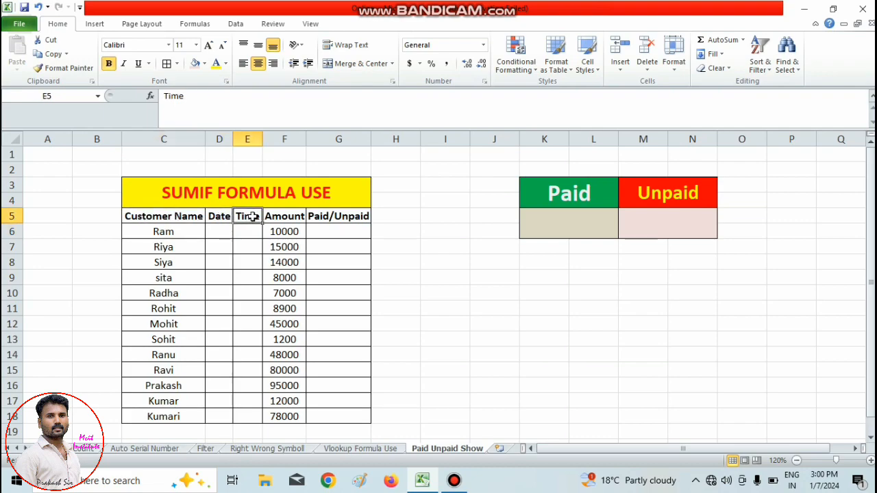
{"action": "left_click", "coordinate": [278, 218]}
{"action": "left_click", "coordinate": [338, 218]}
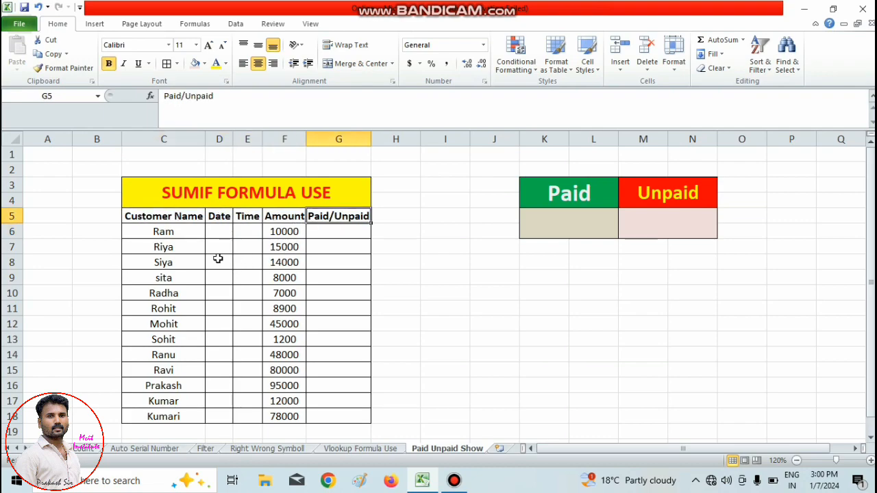
{"action": "left_click_drag", "start_coordinate": [153, 231], "coordinate": [183, 418]}
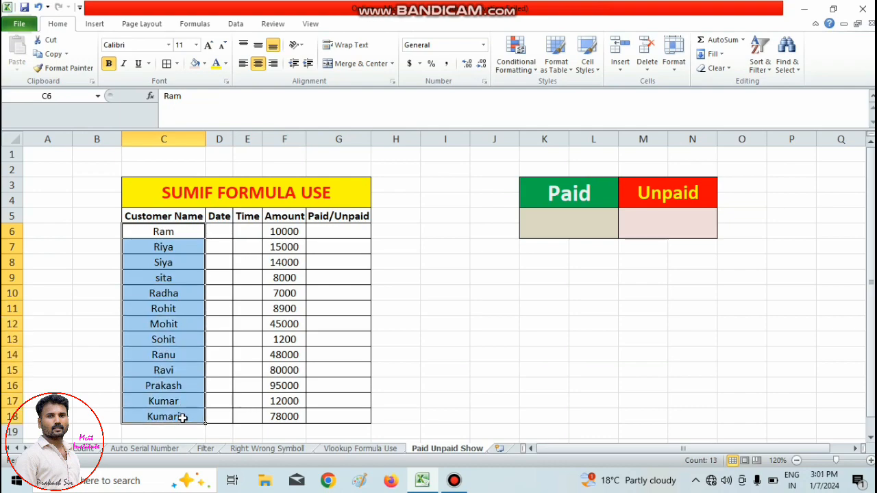
Enter the current date 1/7/2024 in cell D6 and the current time 3:01 PM in cell E6.
{"action": "left_click", "coordinate": [225, 230]}
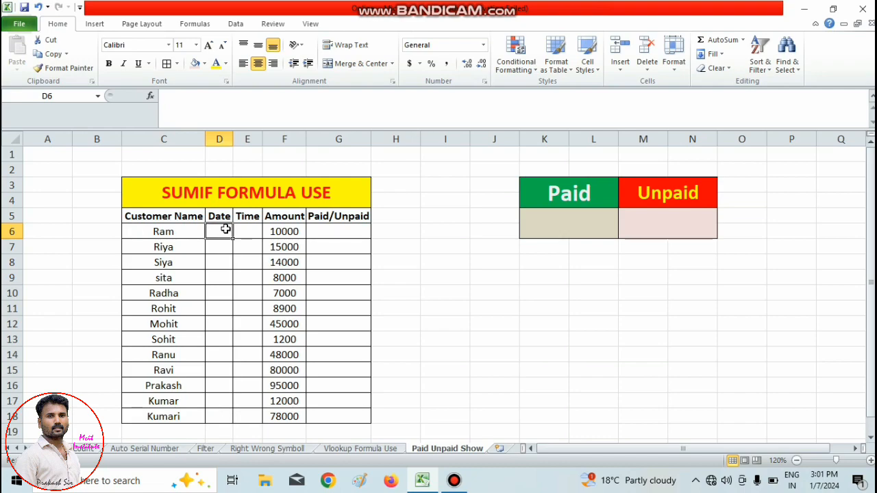
{"action": "key", "text": "ctrl+semicolon"}
{"action": "key", "text": "Tab"}
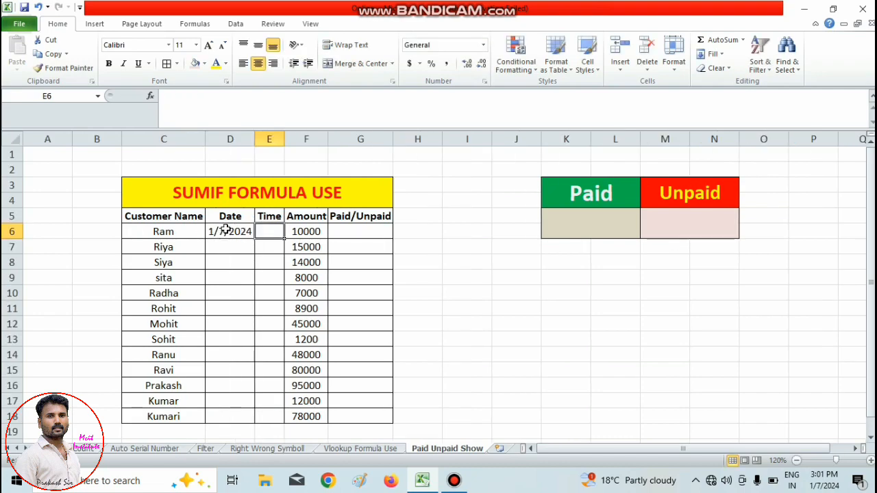
{"action": "key", "text": "ctrl+shift+semicolon"}
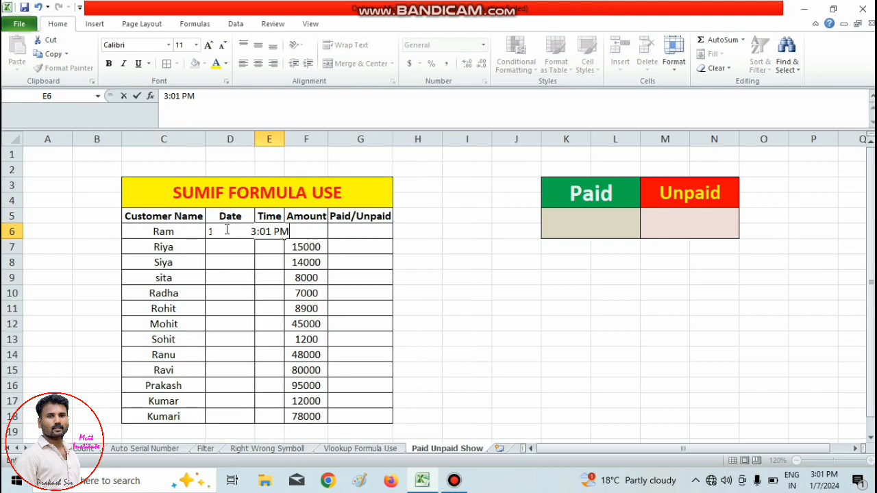
{"action": "key", "text": "Tab"}
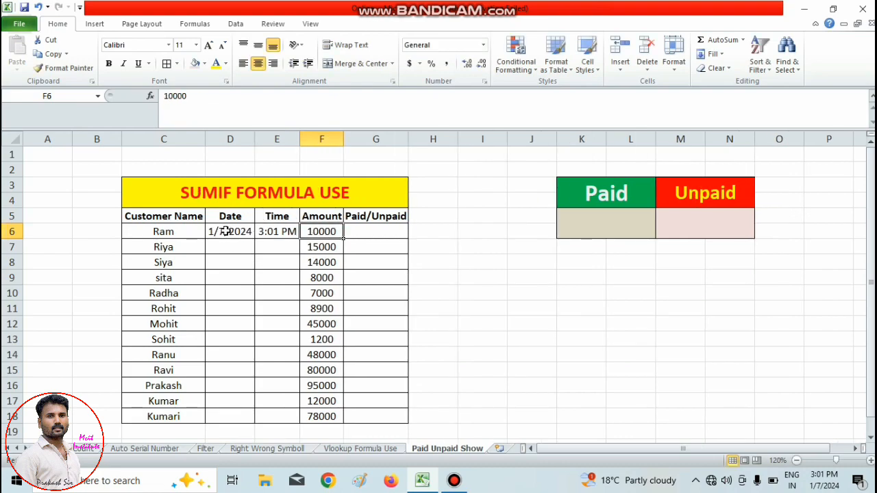
Try to enter the current date across the whole Date column range D6:D18.
{"action": "left_click_drag", "start_coordinate": [226, 231], "coordinate": [233, 416]}
{"action": "left_click", "coordinate": [223, 366]}
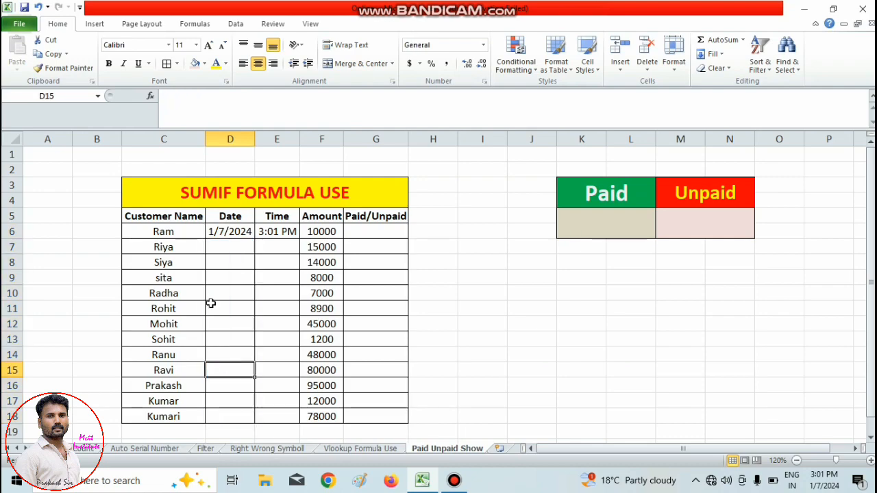
{"action": "left_click_drag", "start_coordinate": [220, 233], "coordinate": [239, 416]}
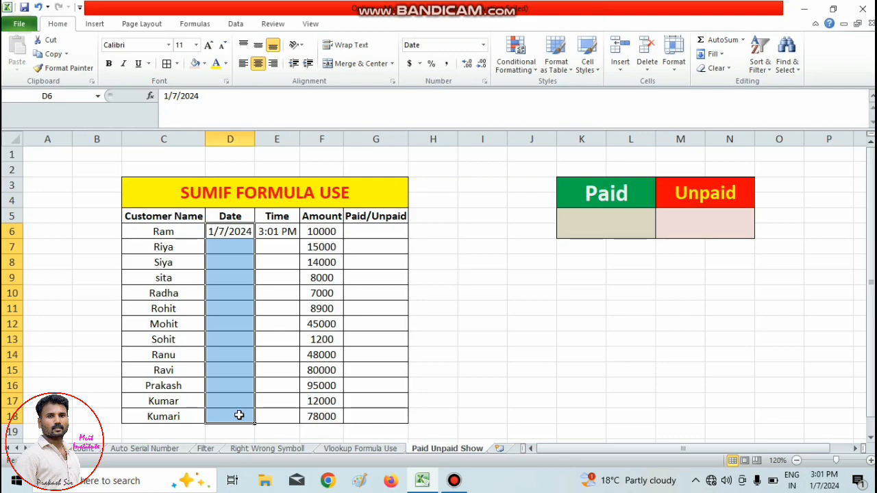
{"action": "key", "text": "ctrl+semicolon"}
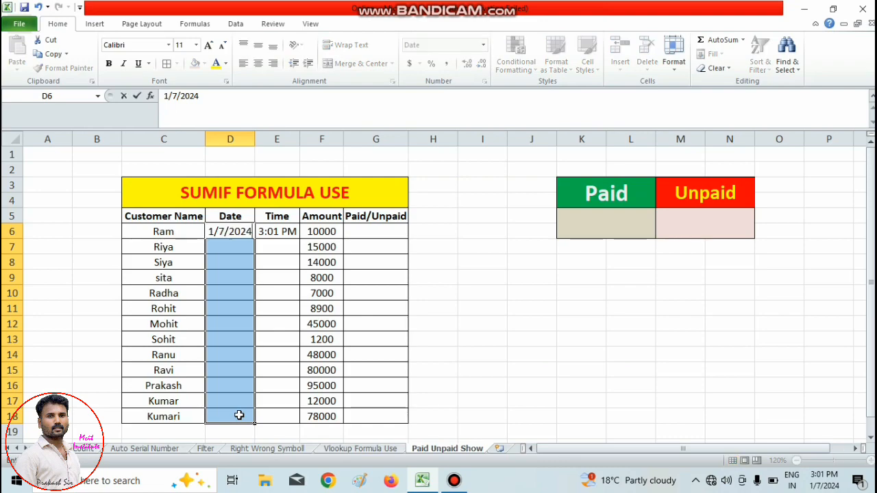
{"action": "left_click", "coordinate": [237, 402]}
Clear the date from cell D6 and the time from cell E6.
{"action": "left_click_drag", "start_coordinate": [225, 232], "coordinate": [230, 257]}
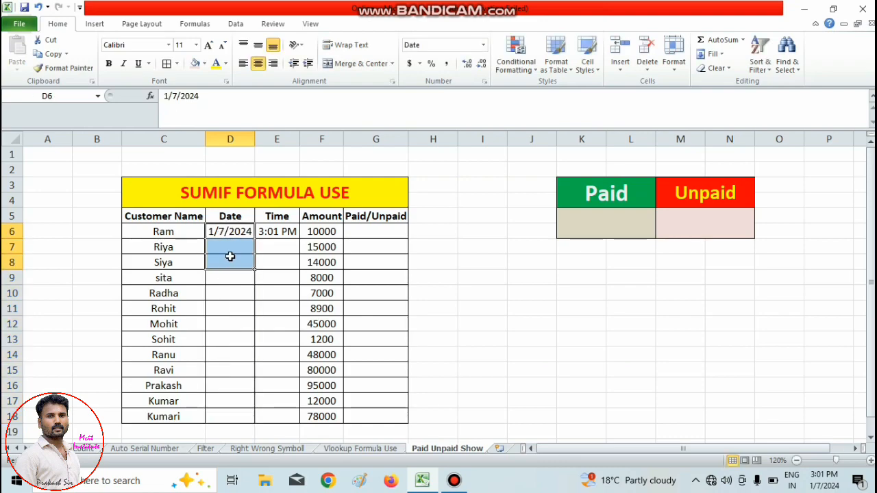
{"action": "key", "text": "Delete"}
{"action": "left_click", "coordinate": [230, 256]}
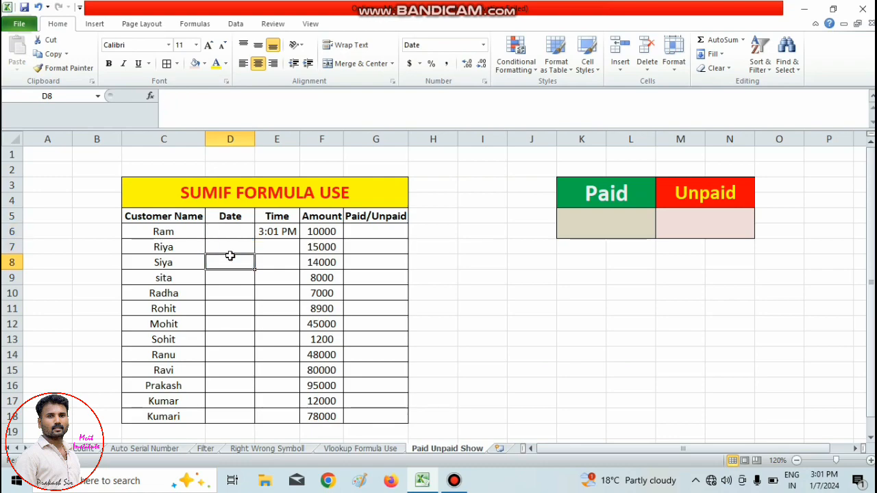
{"action": "left_click", "coordinate": [274, 231]}
{"action": "key", "text": "Delete"}
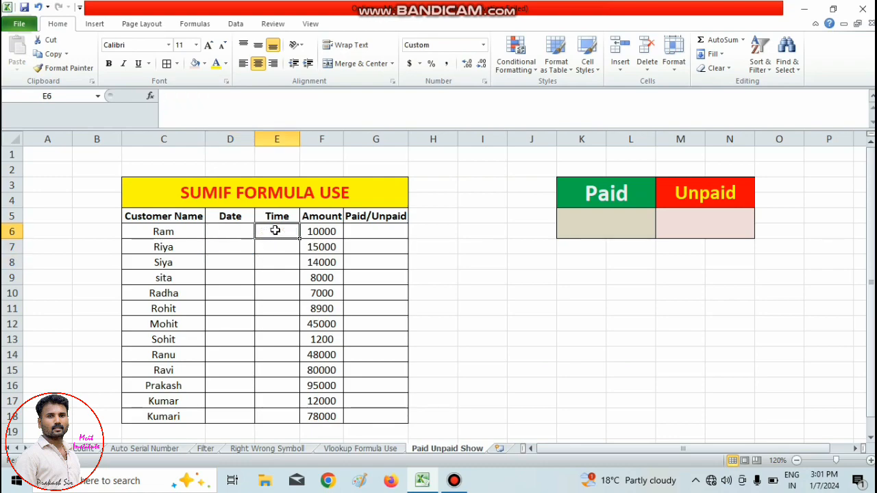
Fill the Date column range D6:D18 with the current date 1/7/2024 in one entry.
{"action": "left_click", "coordinate": [228, 262]}
{"action": "left_click_drag", "start_coordinate": [228, 232], "coordinate": [233, 414]}
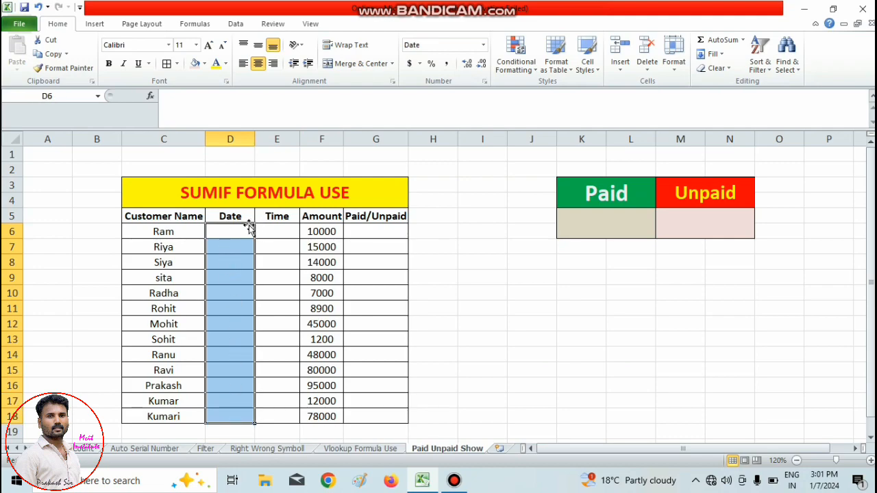
{"action": "left_click", "coordinate": [236, 262]}
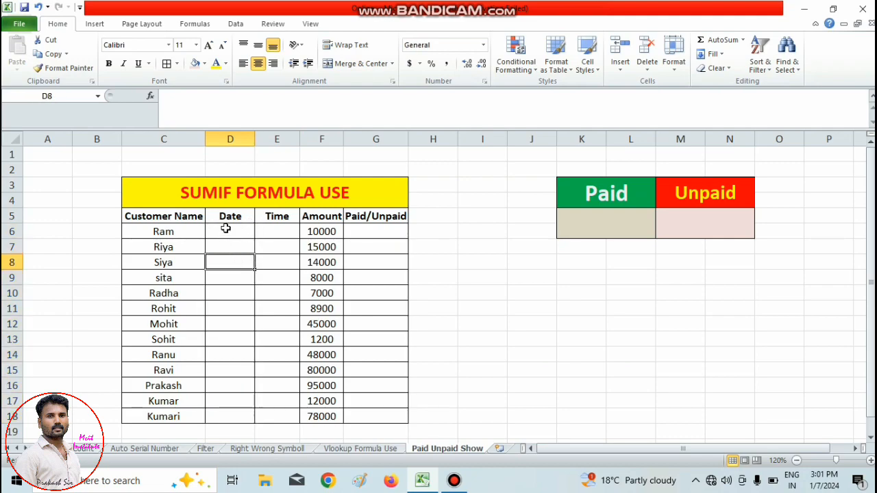
{"action": "left_click_drag", "start_coordinate": [226, 226], "coordinate": [230, 413]}
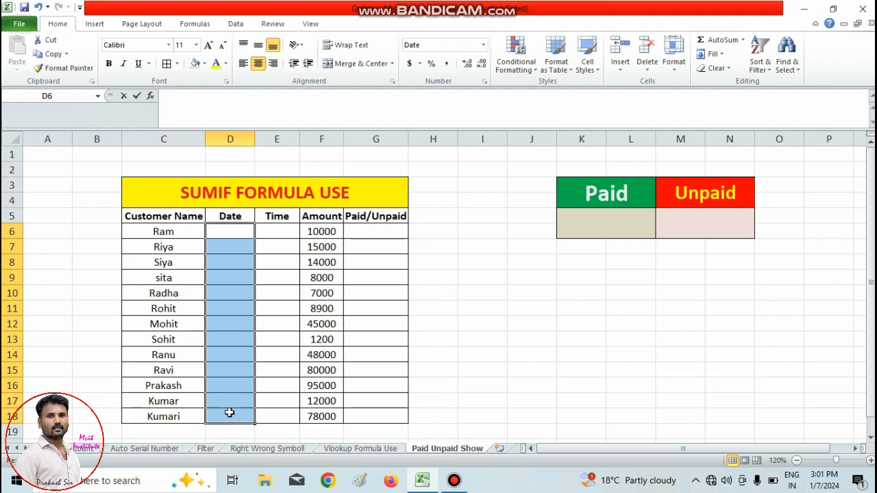
{"action": "key", "text": "ctrl+semicolon"}
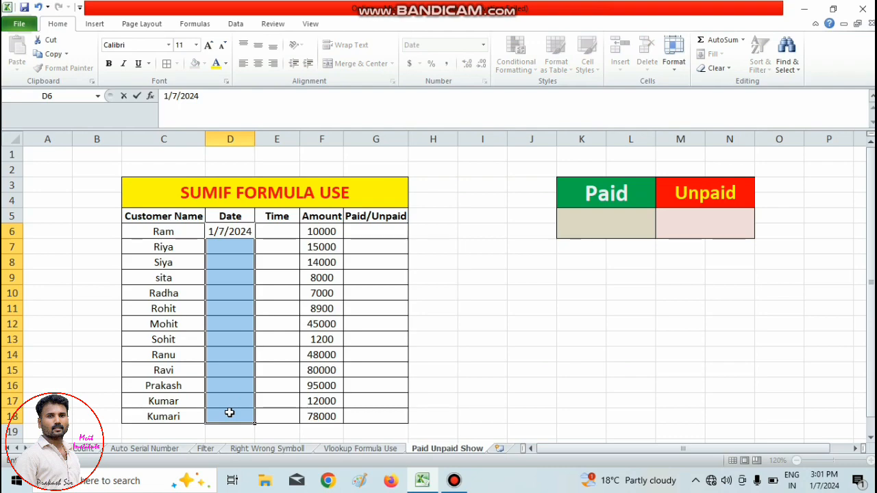
{"action": "key", "text": "ctrl+Return"}
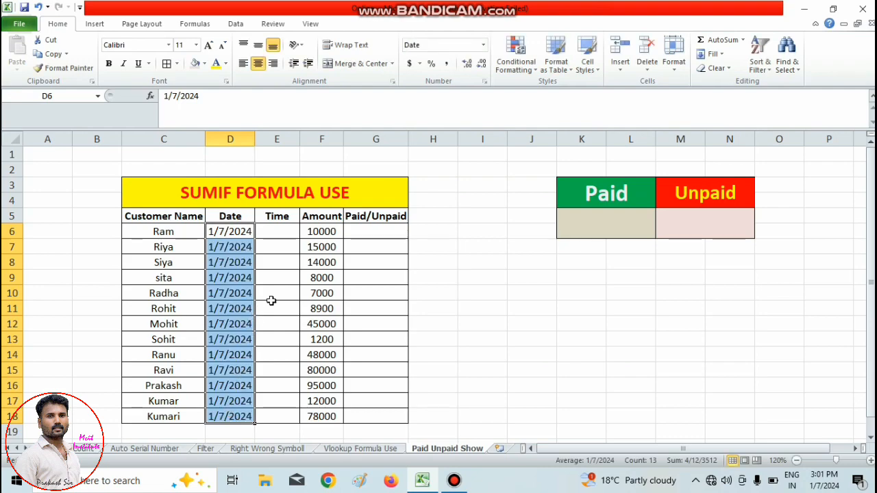
Fill the Time column range E6:E18 with the current time 3:01 PM in one entry.
{"action": "left_click_drag", "start_coordinate": [272, 302], "coordinate": [272, 298]}
{"action": "left_click_drag", "start_coordinate": [276, 232], "coordinate": [283, 408]}
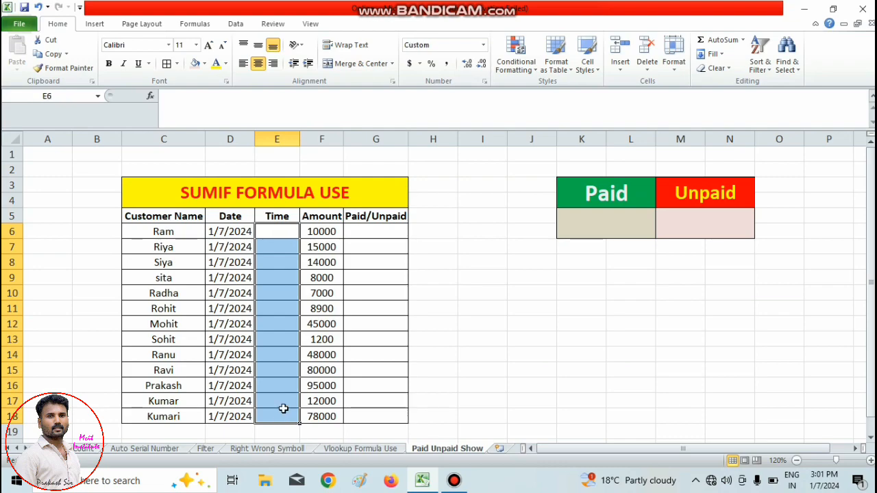
{"action": "key", "text": "super+space"}
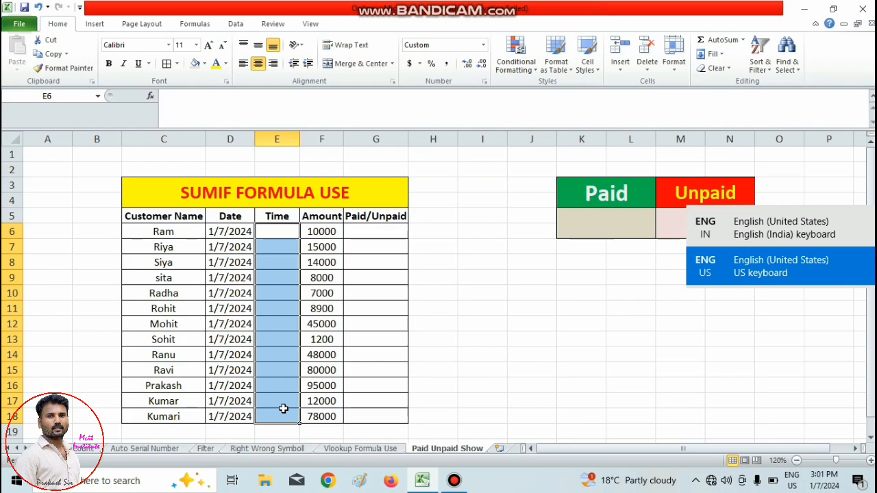
{"action": "key", "text": "ctrl+shift+semicolon"}
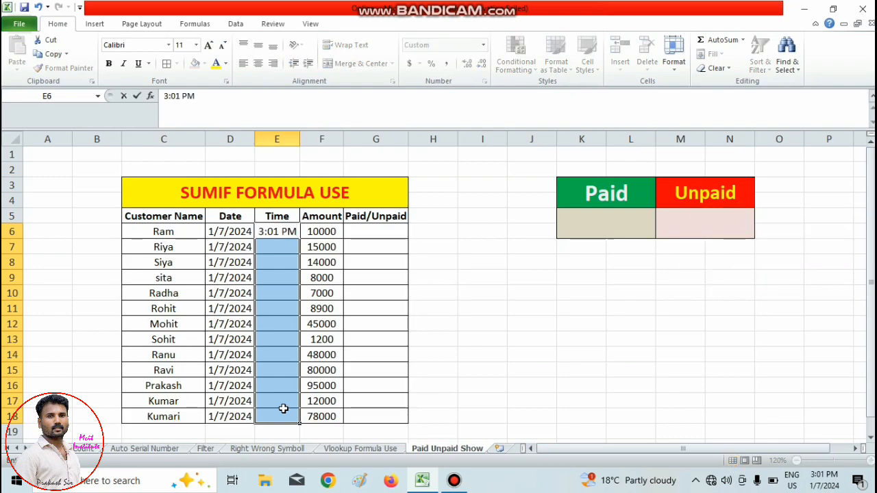
{"action": "key", "text": "ctrl+Return"}
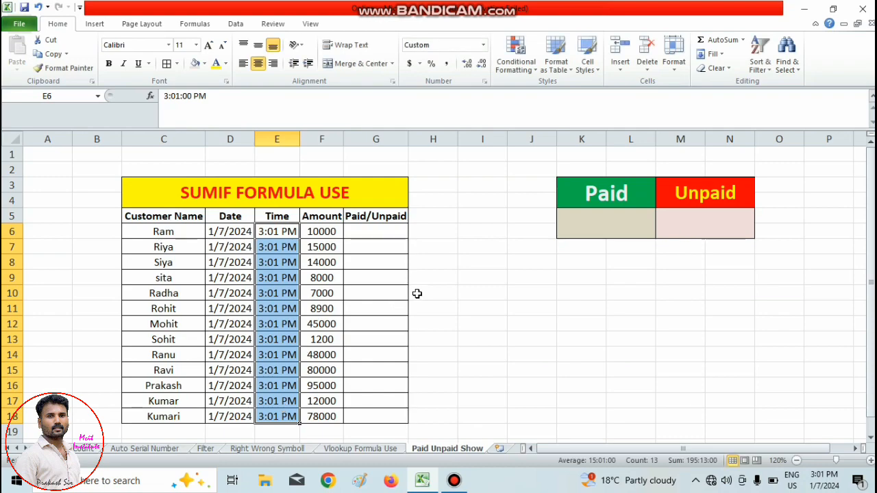
{"action": "left_click", "coordinate": [368, 246]}
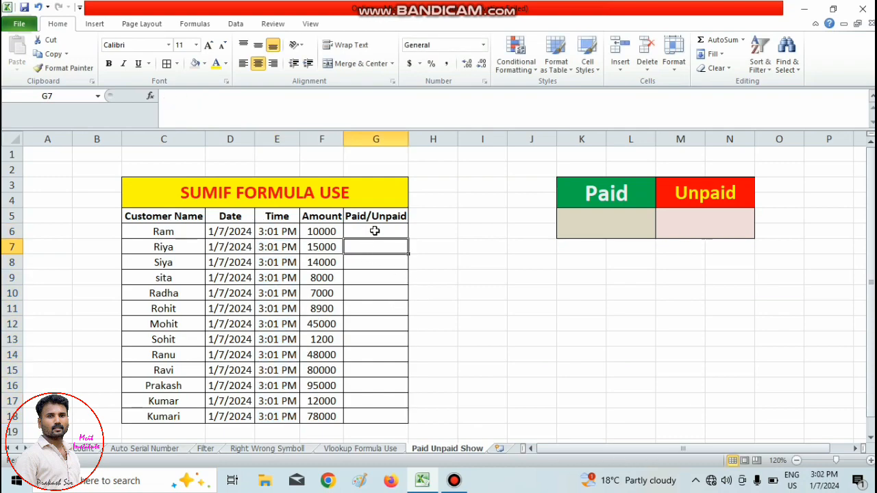
{"action": "left_click", "coordinate": [375, 231]}
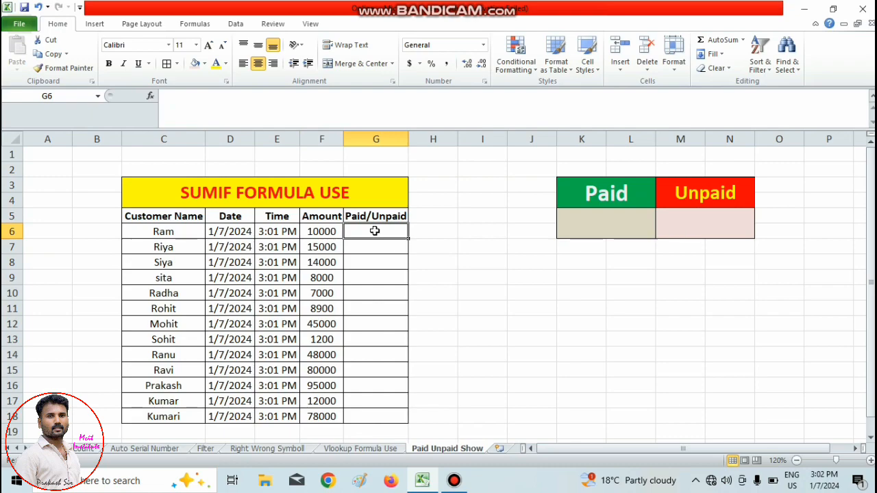
{"action": "left_click", "coordinate": [160, 231]}
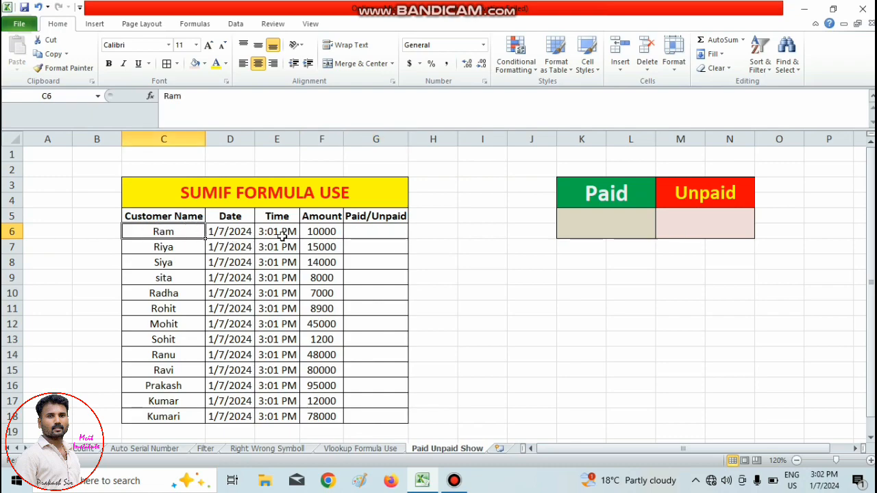
Enter the status Paid for the first customer in cell G6 of the Paid/Unpaid column.
{"action": "left_click", "coordinate": [325, 231]}
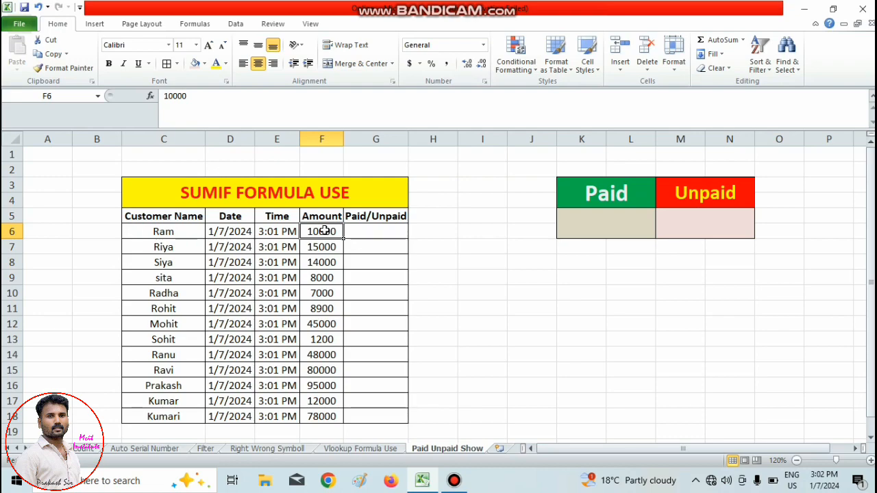
{"action": "key", "text": "Right"}
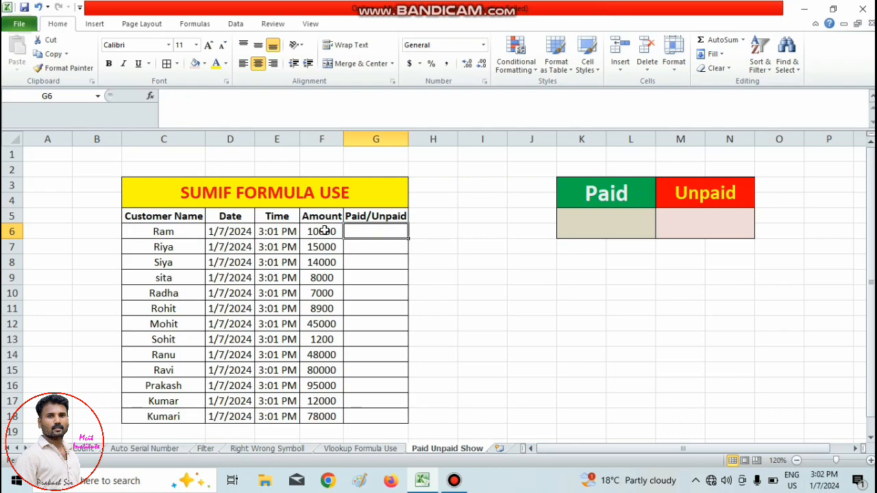
{"action": "type", "text": "Paid"}
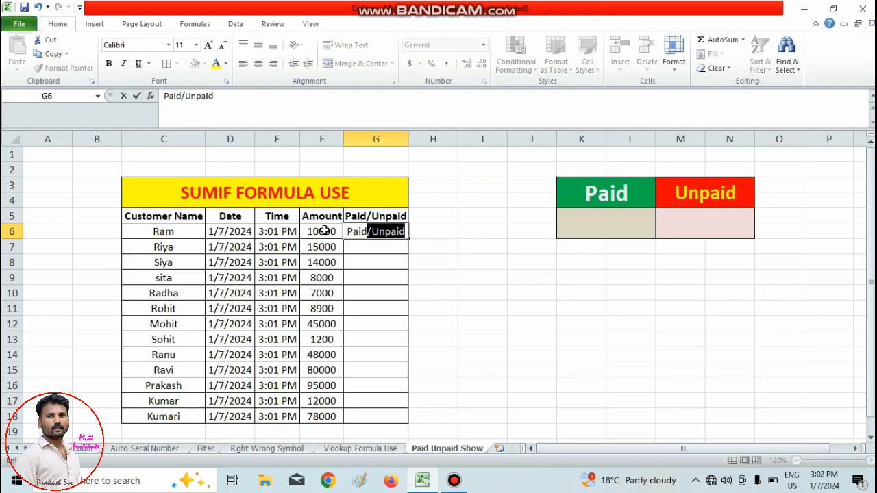
{"action": "key", "text": "Delete"}
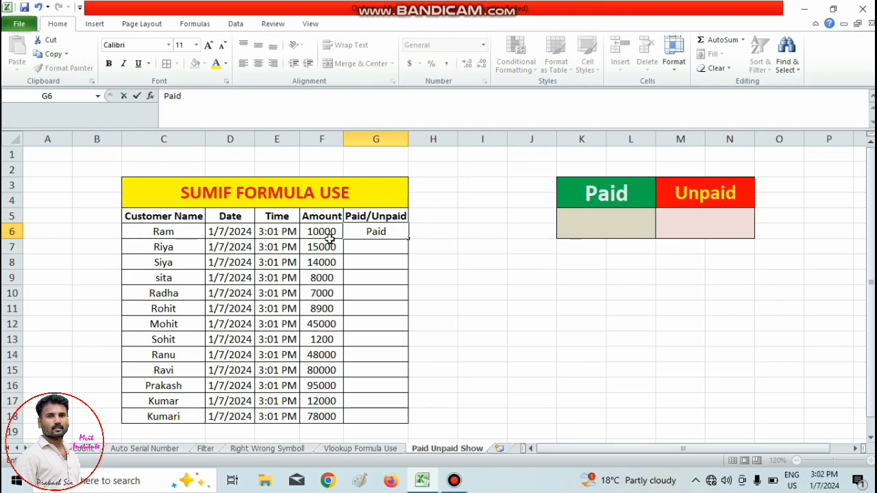
Mark the customers in rows 11 and 15 as Paid in cells G11 and G15.
{"action": "left_click", "coordinate": [373, 310]}
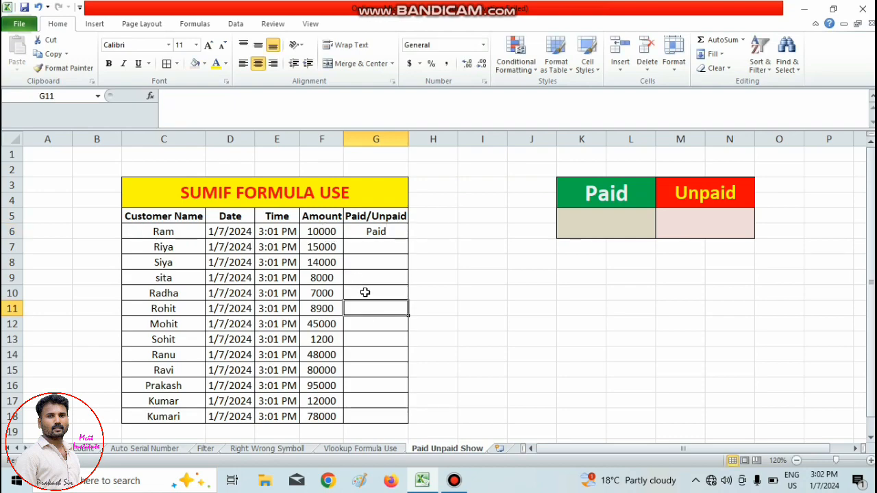
{"action": "type", "text": "Paid"}
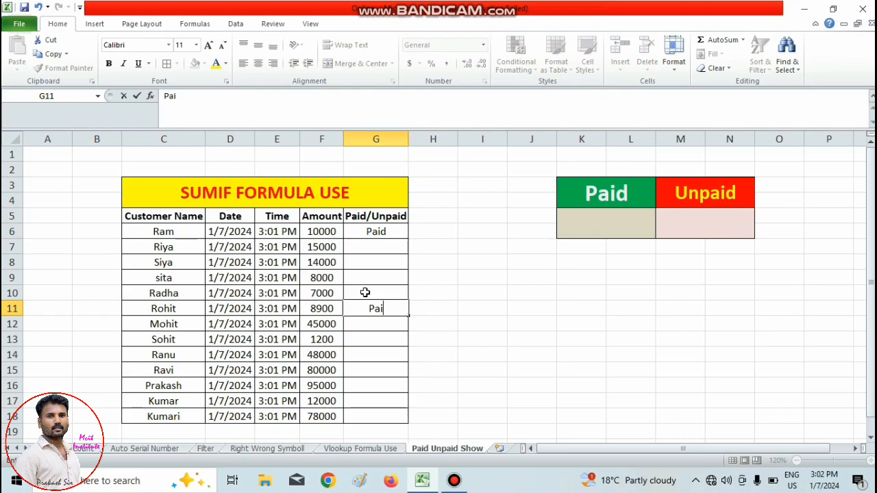
{"action": "left_click", "coordinate": [368, 366]}
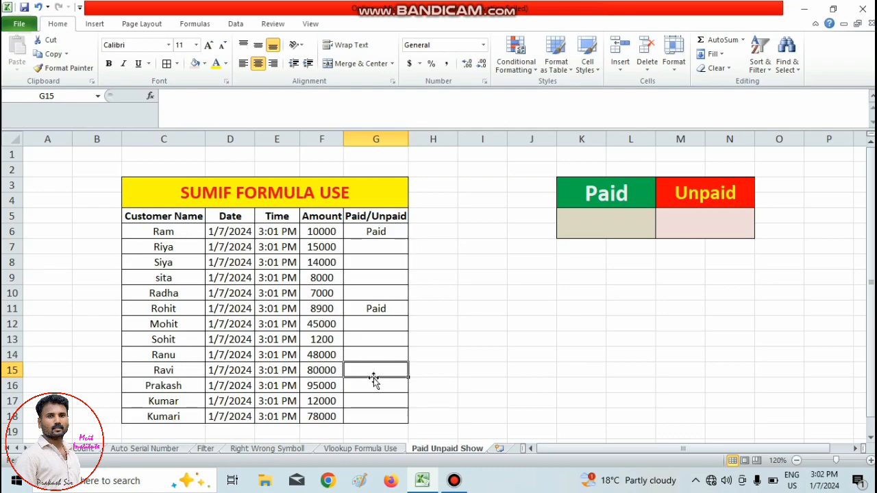
{"action": "type", "text": "Paid"}
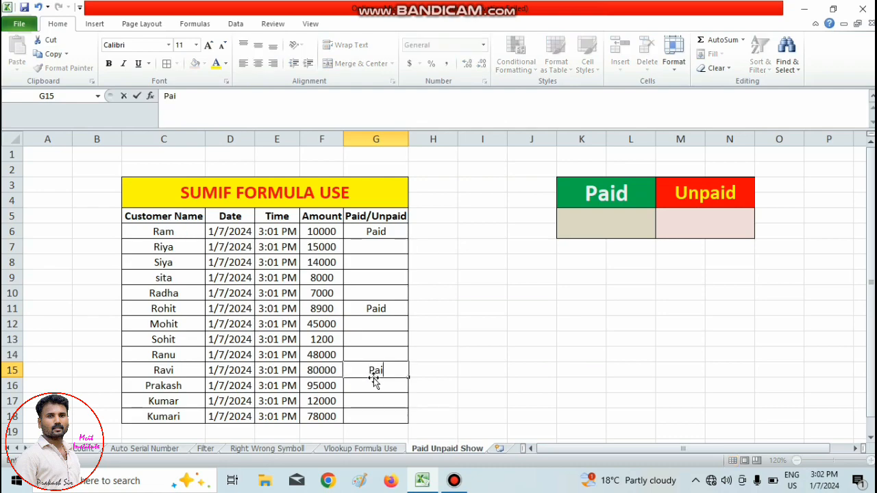
{"action": "left_click", "coordinate": [442, 349]}
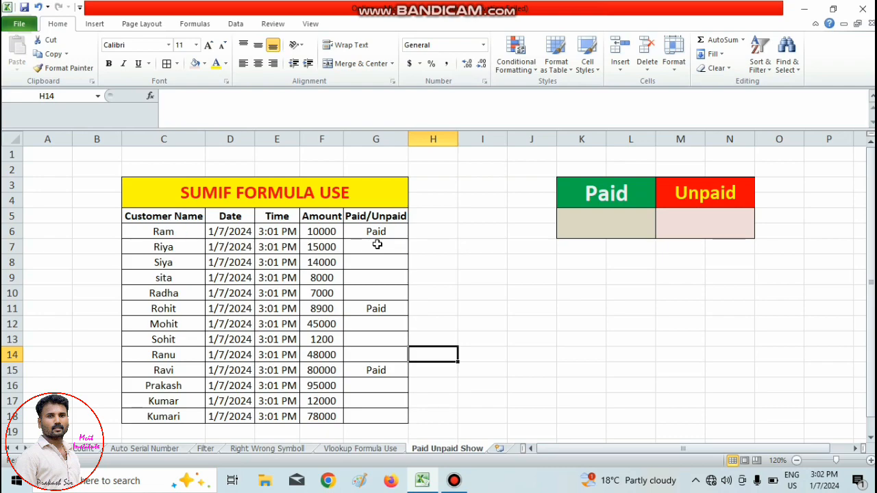
{"action": "left_click", "coordinate": [320, 230]}
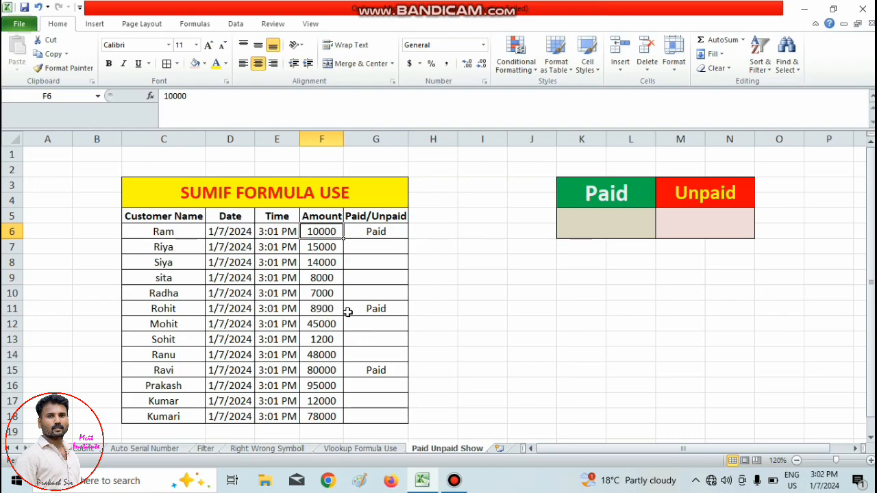
{"action": "left_click", "coordinate": [327, 372]}
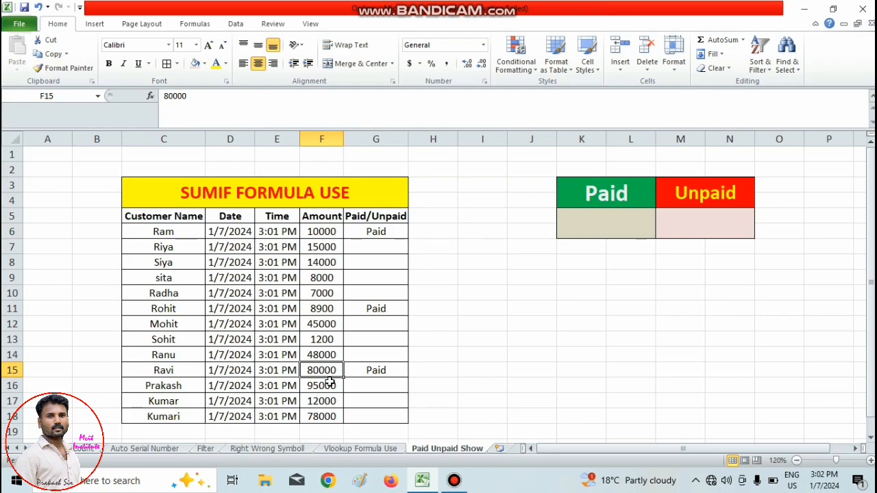
{"action": "left_click", "coordinate": [385, 233]}
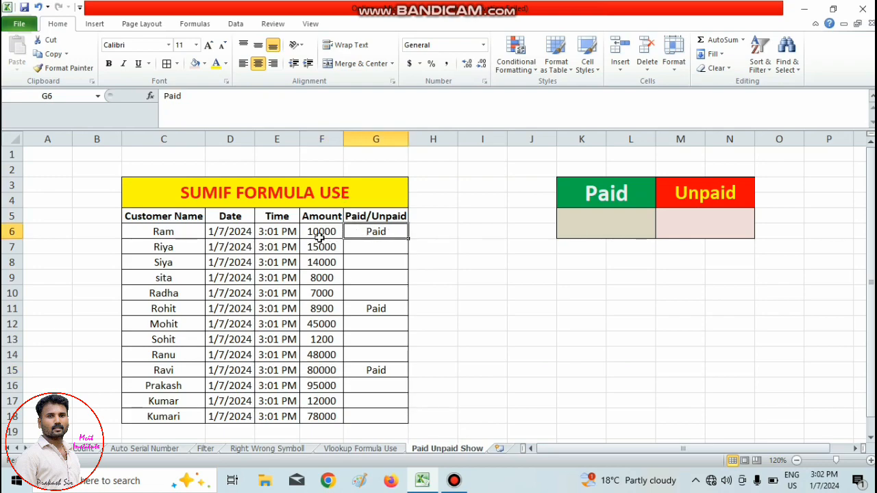
{"action": "left_click", "coordinate": [385, 310]}
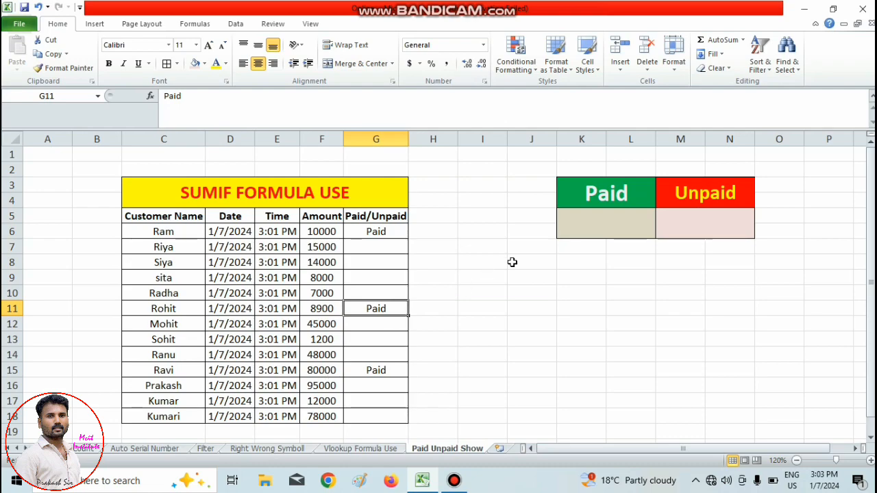
Start a SUMIF formula in the cell under the Paid heading, using the status range G6:G18 as its range.
{"action": "left_click", "coordinate": [589, 225]}
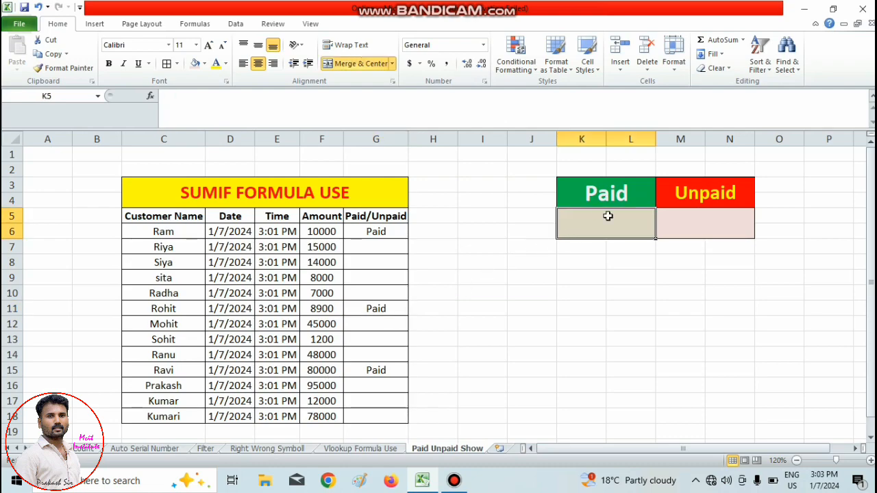
{"action": "type", "text": "="}
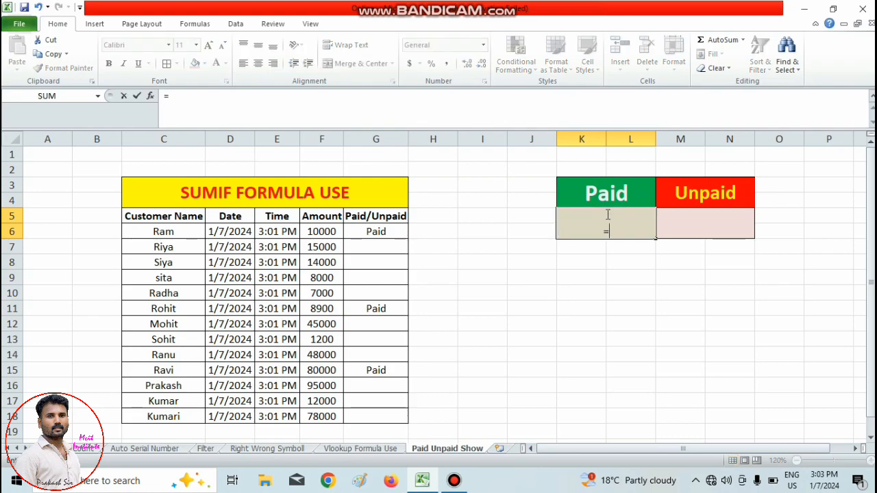
{"action": "type", "text": "su"}
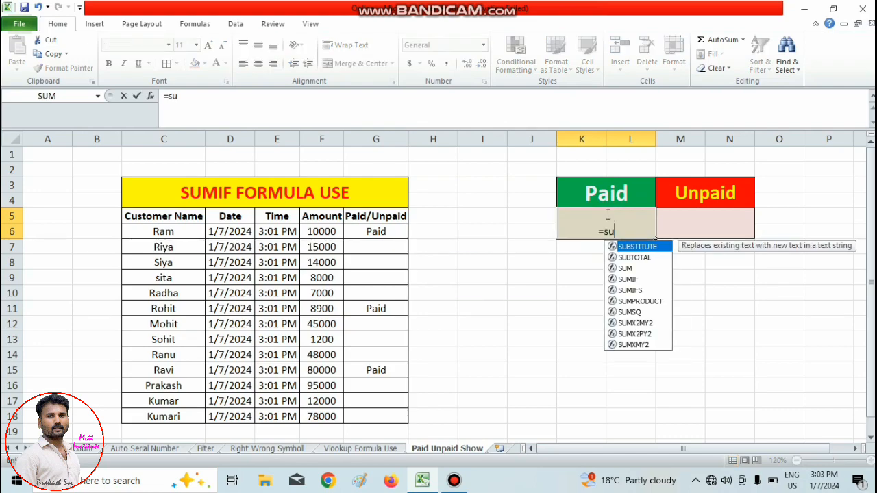
{"action": "type", "text": "mif"}
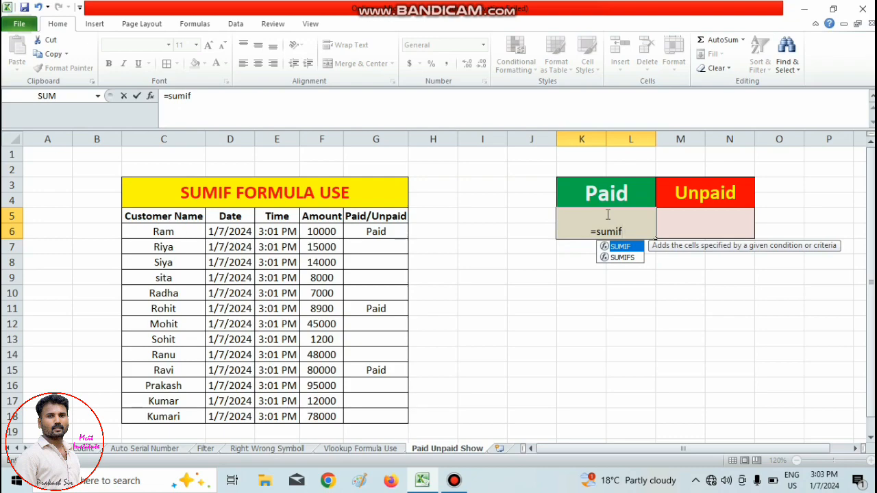
{"action": "type", "text": "("}
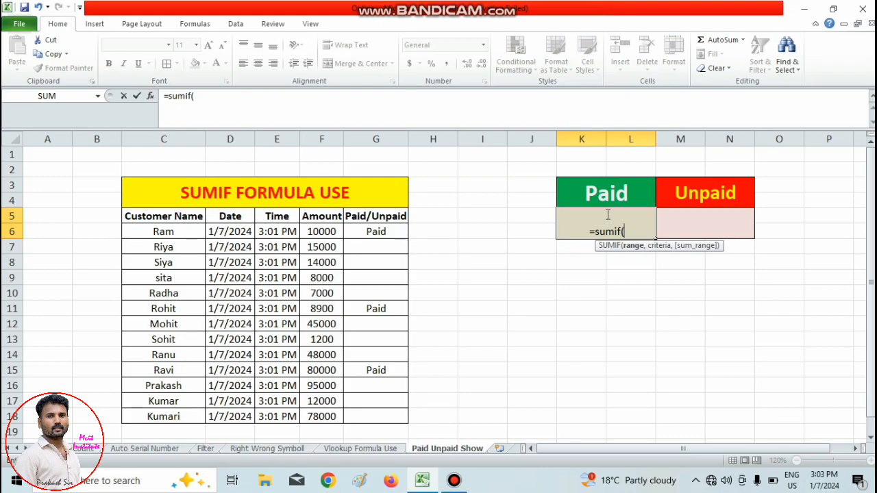
{"action": "left_click", "coordinate": [371, 233]}
{"action": "left_click_drag", "start_coordinate": [367, 245], "coordinate": [365, 412]}
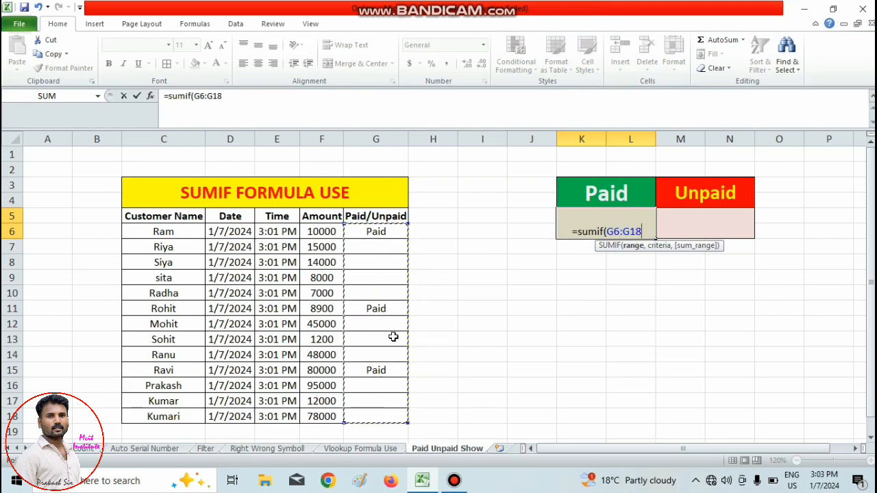
Complete the Paid total's SUMIF formula with the criteria "paid" and the amount range F6:F18 as sum range.
{"action": "type", "text": ","}
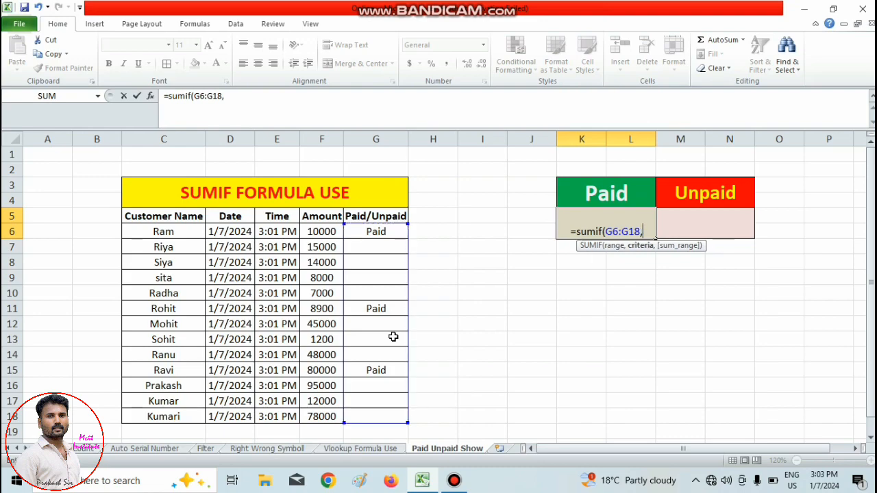
{"action": "type", "text": "\"p"}
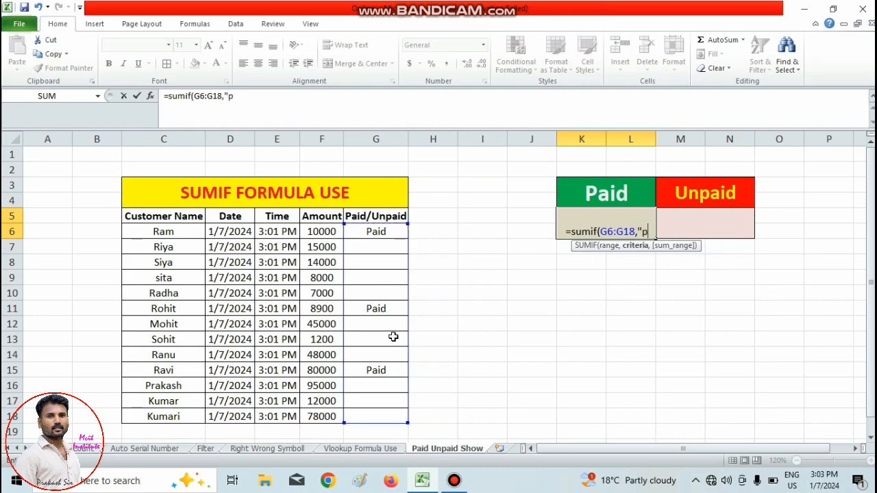
{"action": "type", "text": "aid"}
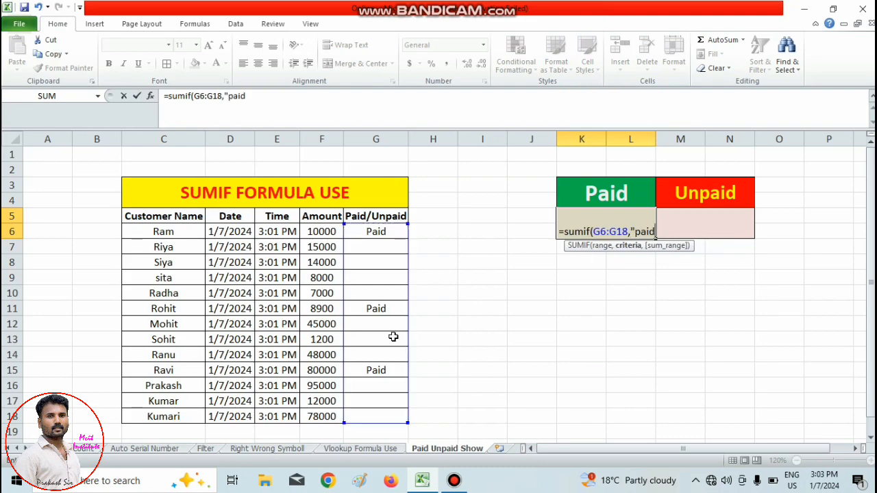
{"action": "type", "text": "\""}
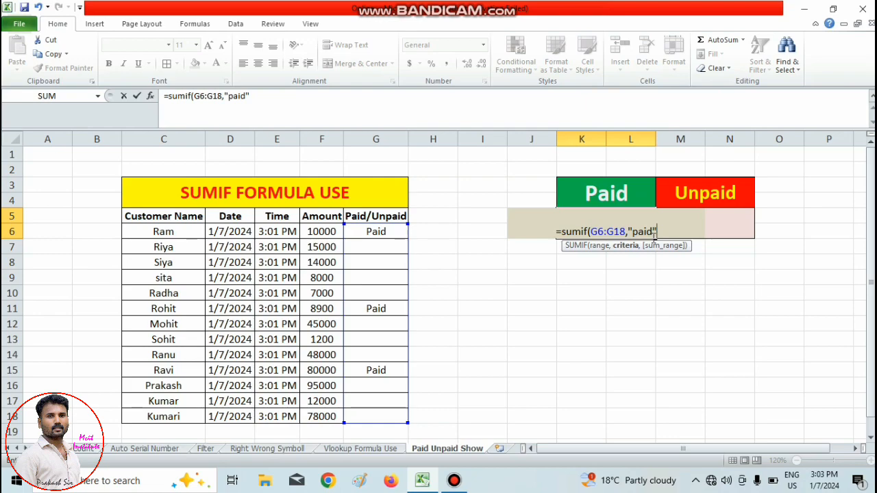
{"action": "type", "text": ","}
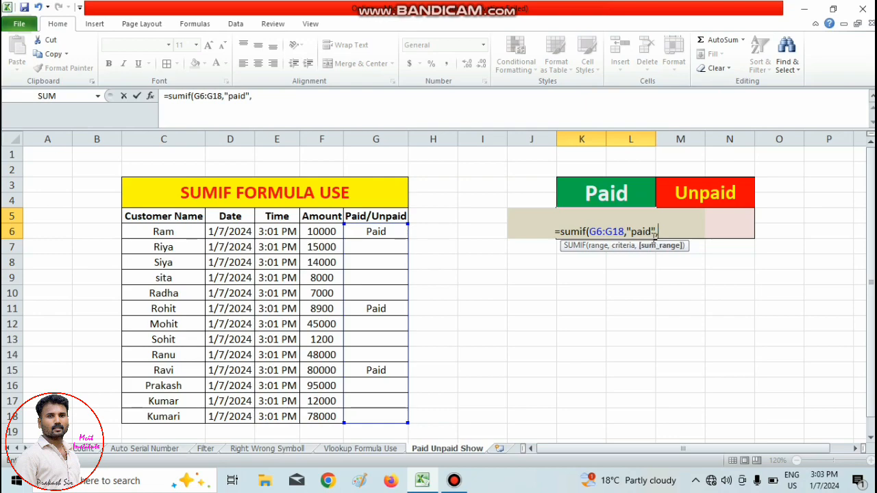
{"action": "left_click_drag", "start_coordinate": [324, 233], "coordinate": [316, 411]}
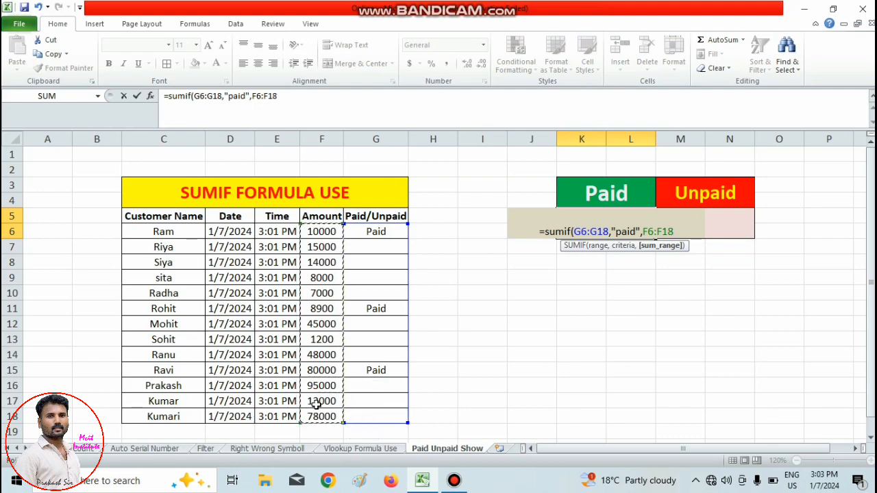
{"action": "type", "text": ")"}
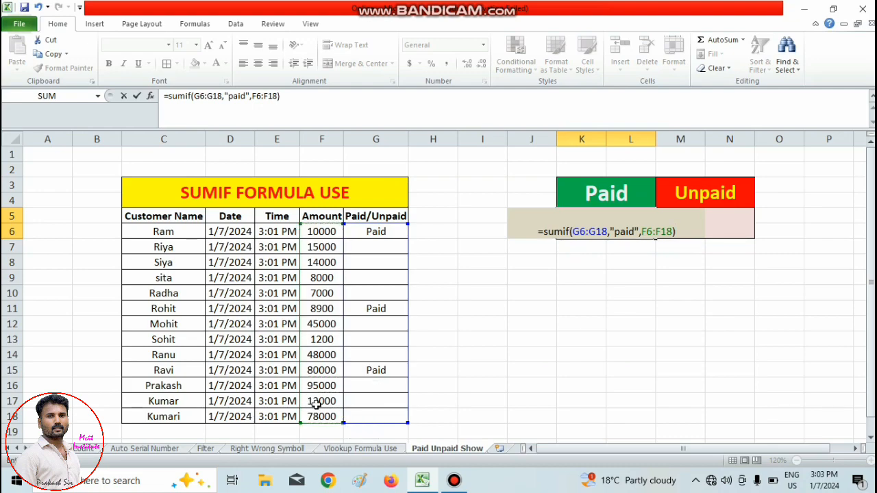
{"action": "key", "text": "Return"}
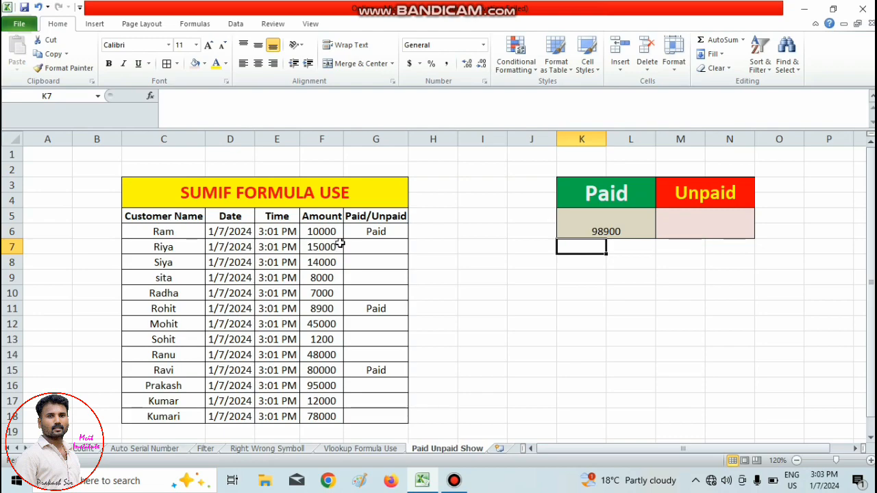
{"action": "left_click", "coordinate": [638, 229]}
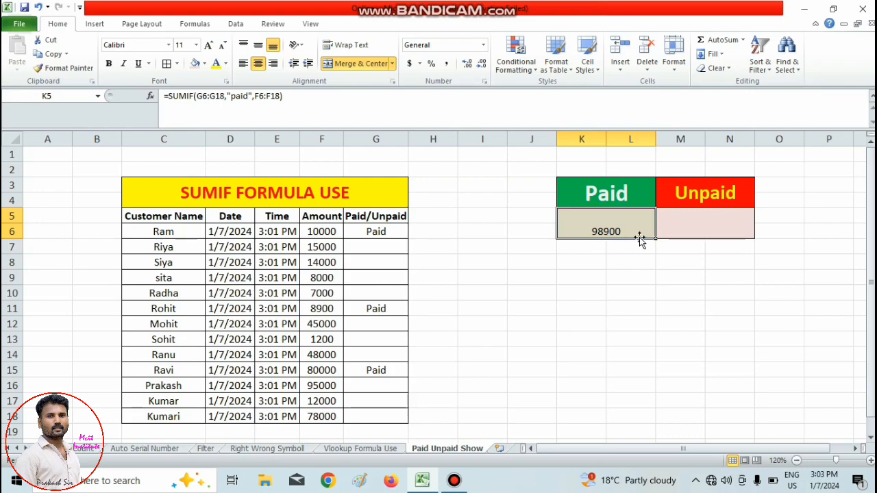
Mark the customers in rows 7 and 13 as Paid in cells G7 and G13.
{"action": "left_click", "coordinate": [376, 248]}
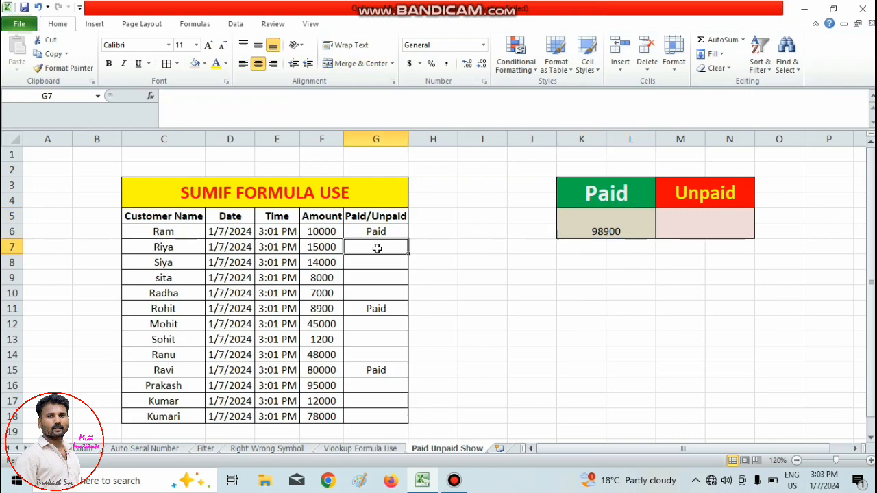
{"action": "type", "text": "Pa"}
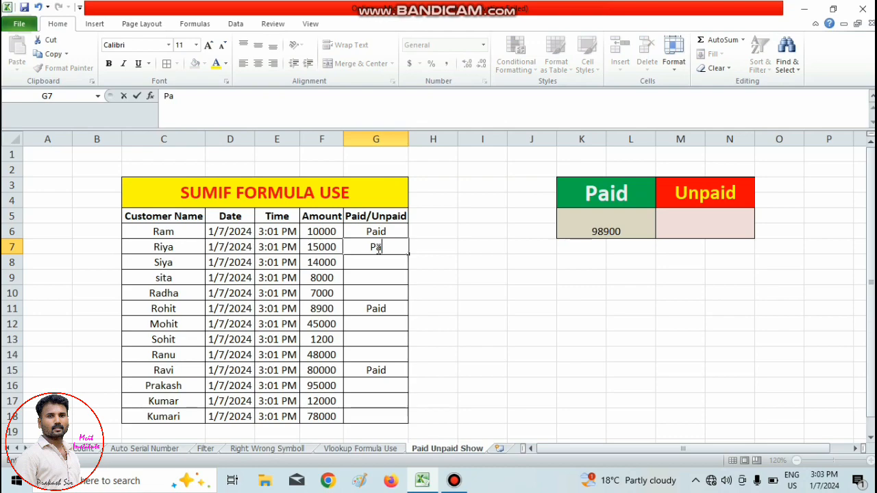
{"action": "type", "text": "id"}
{"action": "left_click", "coordinate": [470, 260]}
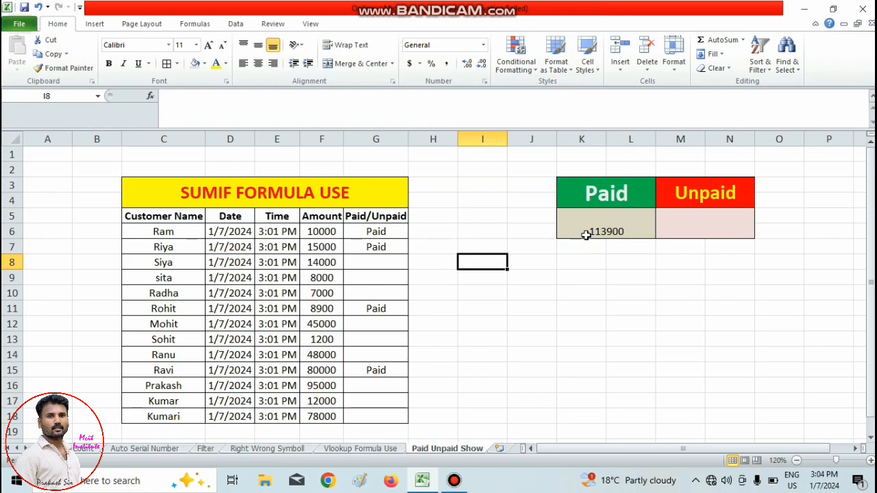
{"action": "left_click", "coordinate": [381, 338]}
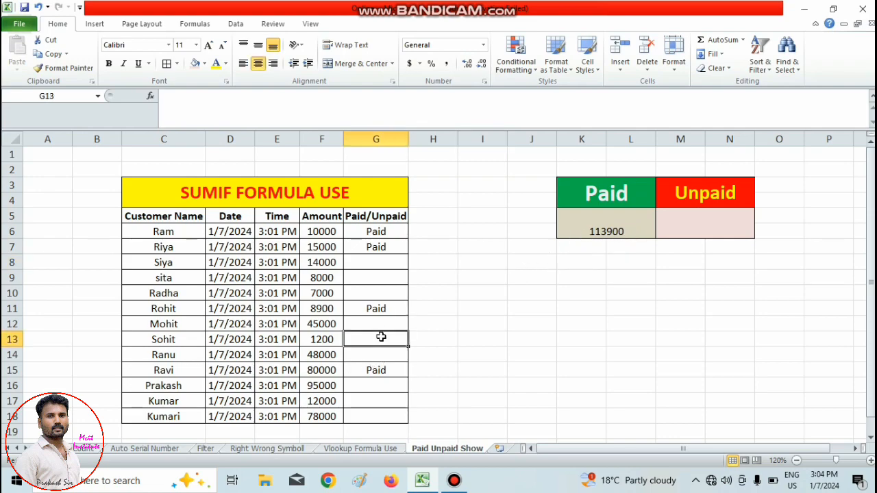
{"action": "type", "text": "Paid"}
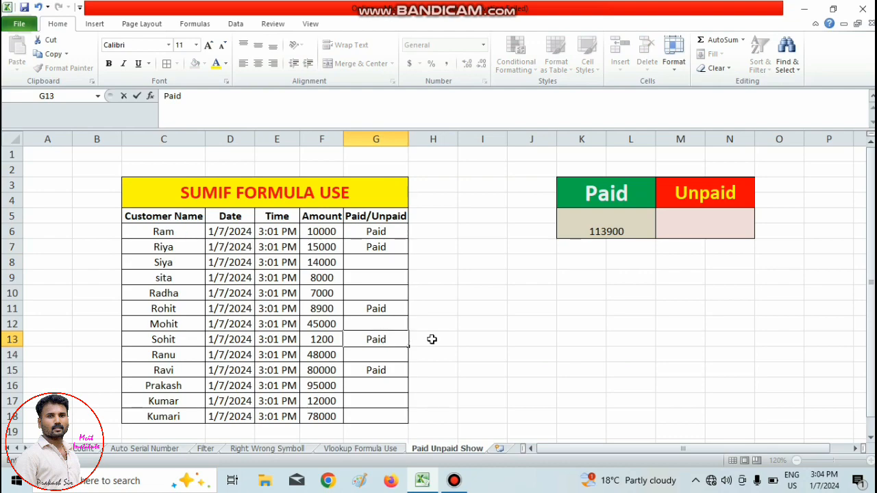
{"action": "left_click", "coordinate": [513, 350]}
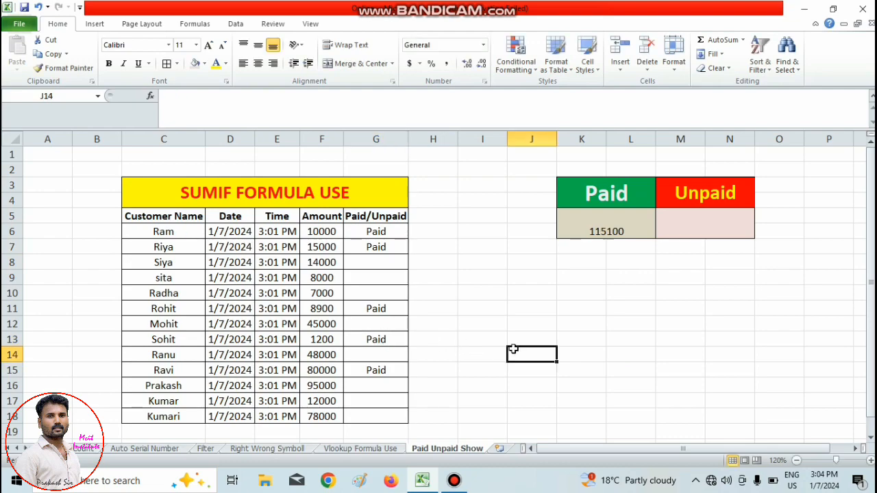
Start a SUMIF formula in the cell under the Unpaid heading, using the status range G6:G18 as its range.
{"action": "left_click", "coordinate": [670, 231]}
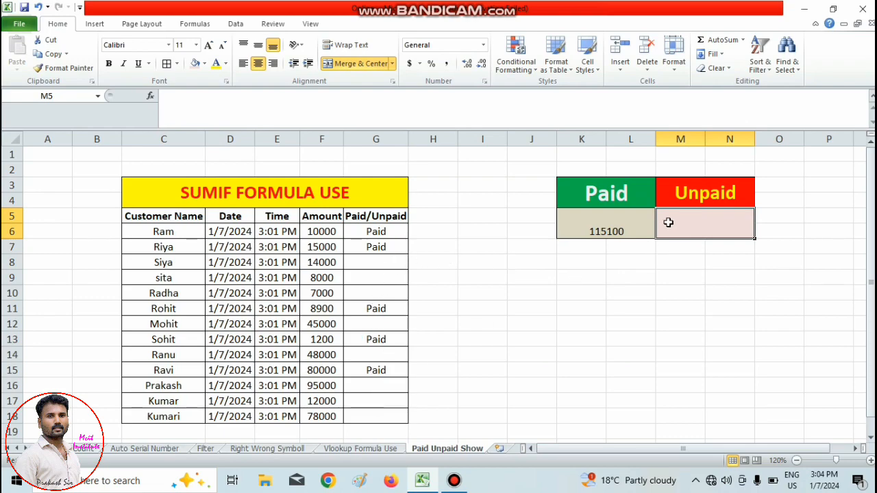
{"action": "left_click", "coordinate": [375, 264]}
{"action": "left_click", "coordinate": [373, 278]}
{"action": "left_click", "coordinate": [372, 294]}
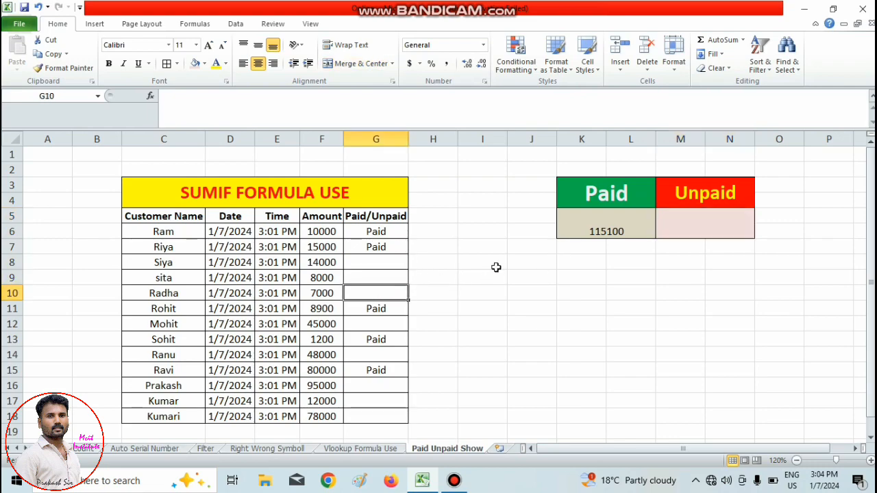
{"action": "left_click", "coordinate": [706, 223]}
{"action": "type", "text": "="}
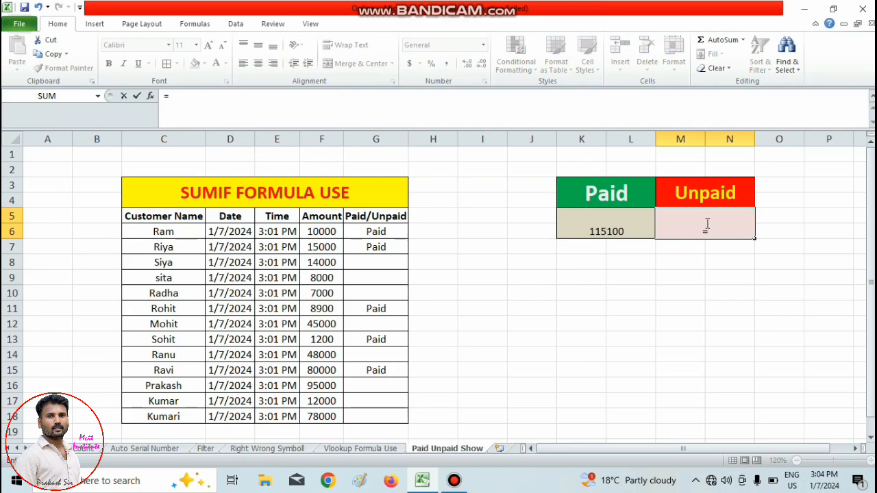
{"action": "type", "text": "sum"}
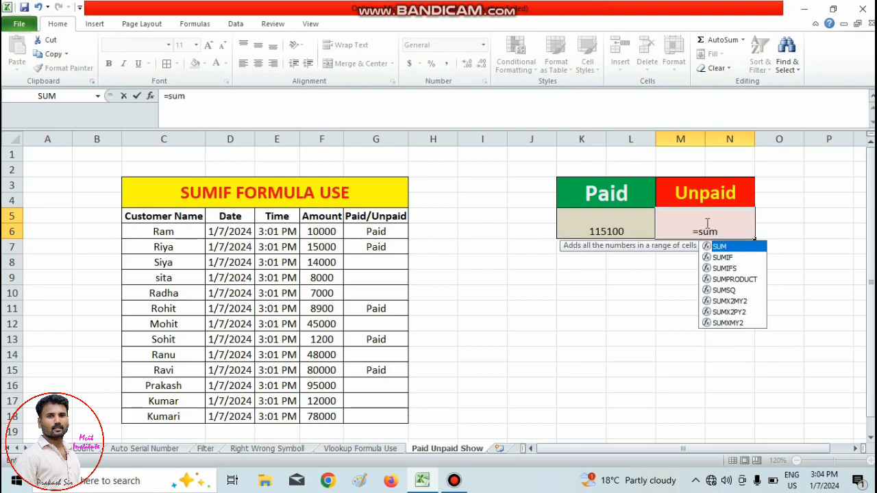
{"action": "type", "text": "if"}
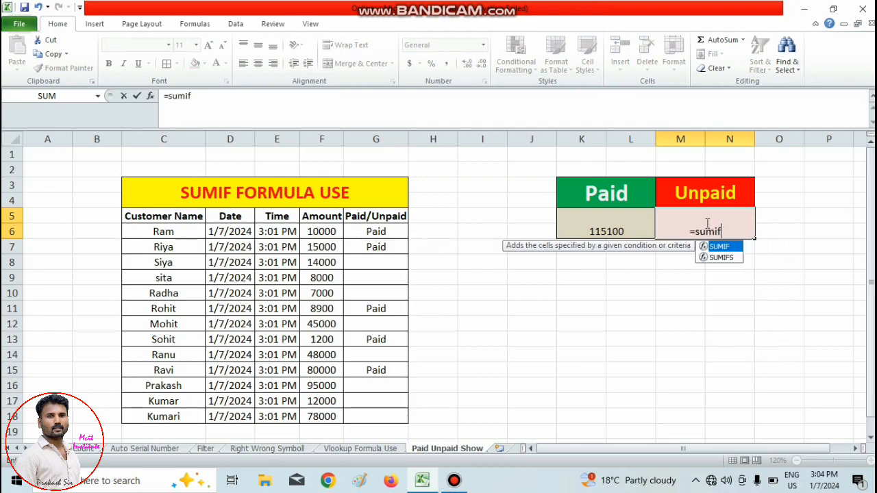
{"action": "type", "text": "("}
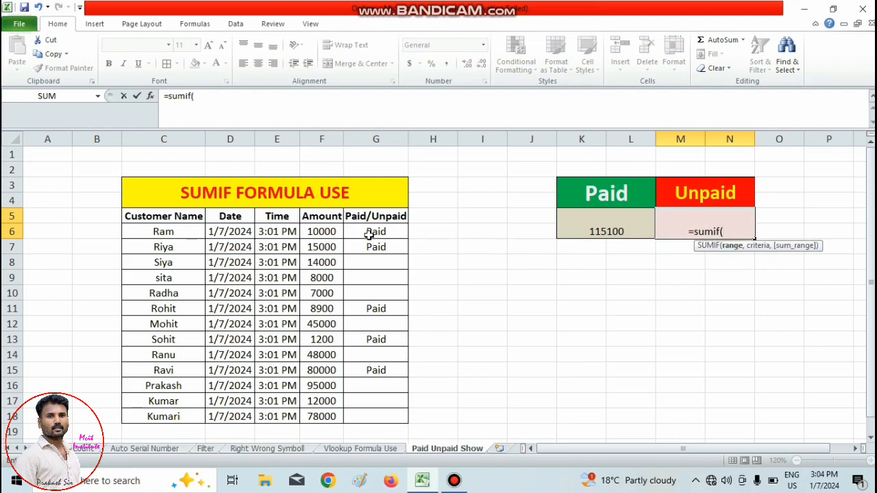
{"action": "left_click_drag", "start_coordinate": [370, 232], "coordinate": [379, 418]}
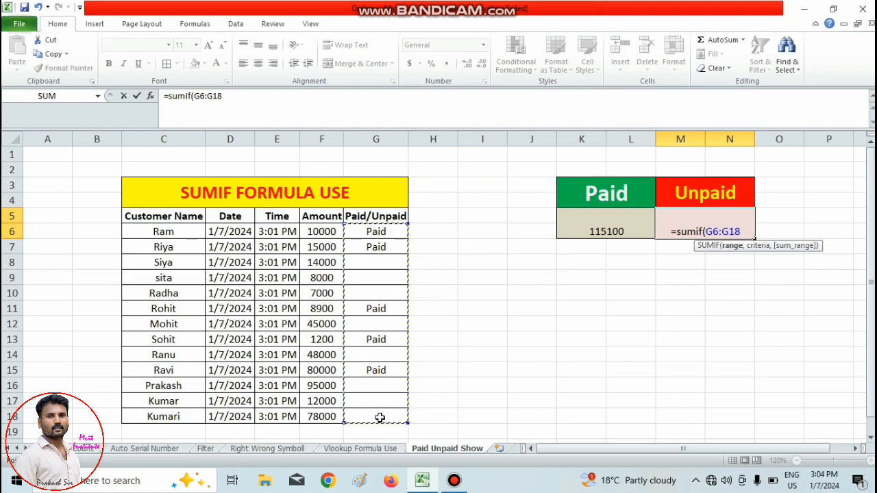
Complete the Unpaid total's SUMIF formula with the empty-text criteria "" and the amount range F6:F18 as sum range.
{"action": "type", "text": ","}
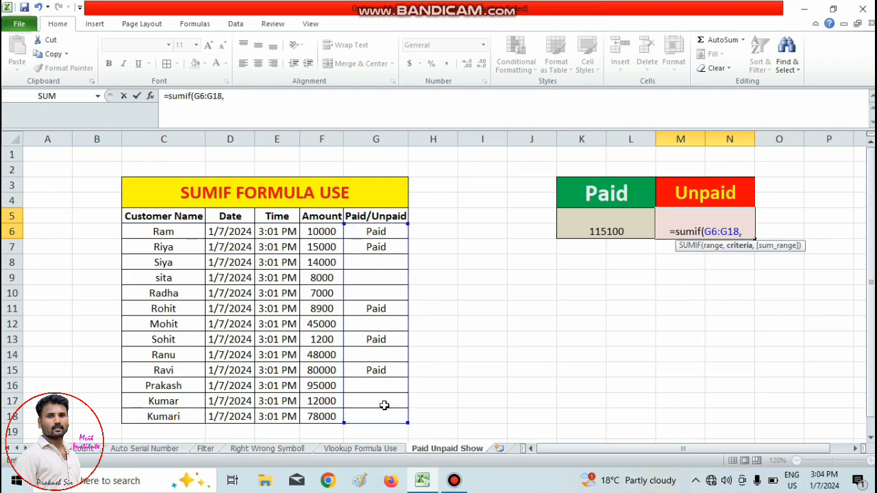
{"action": "type", "text": "\""}
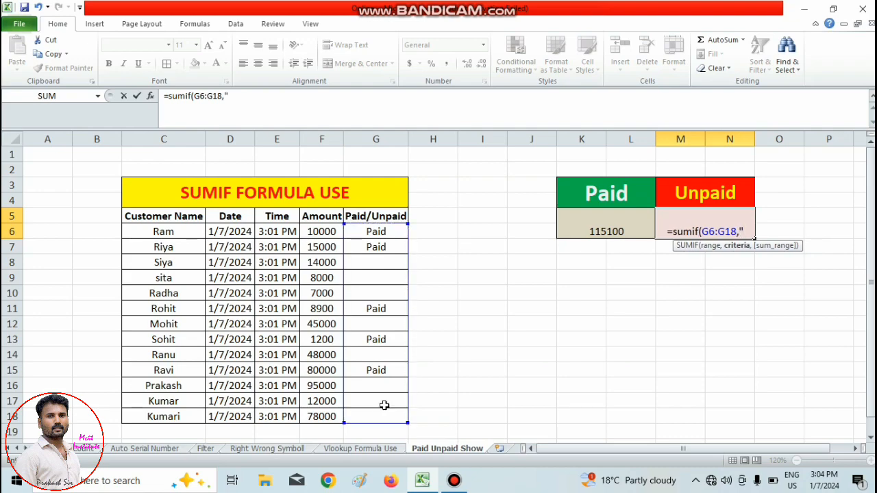
{"action": "type", "text": "\""}
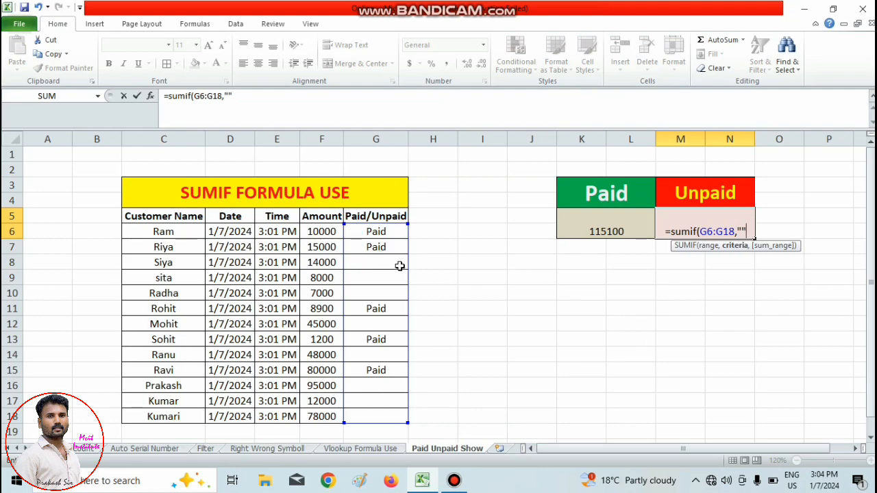
{"action": "type", "text": ","}
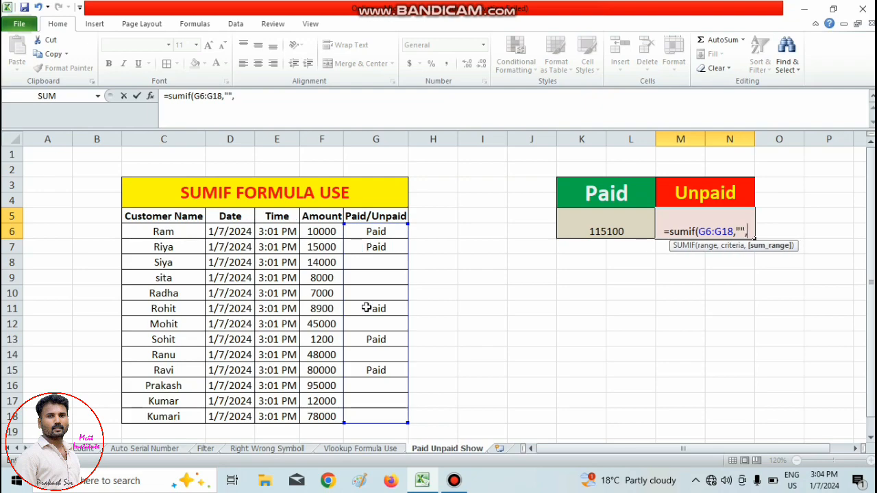
{"action": "left_click_drag", "start_coordinate": [332, 232], "coordinate": [322, 416]}
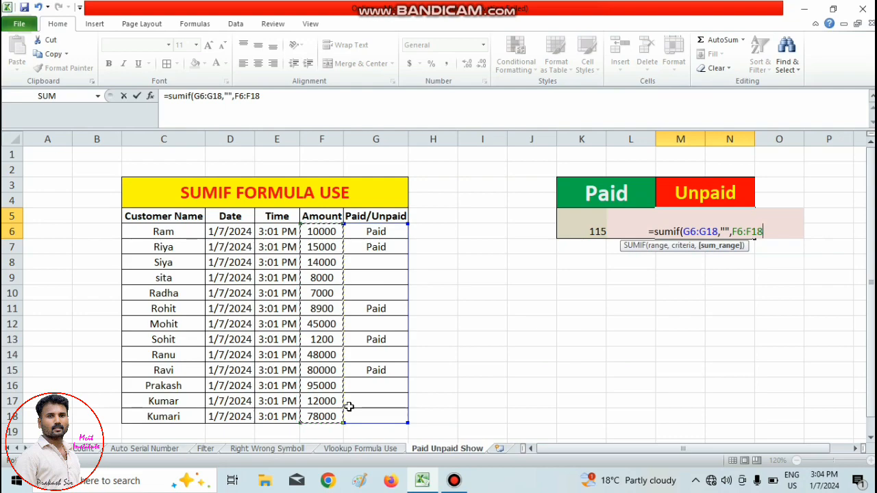
{"action": "type", "text": ")"}
{"action": "key", "text": "Return"}
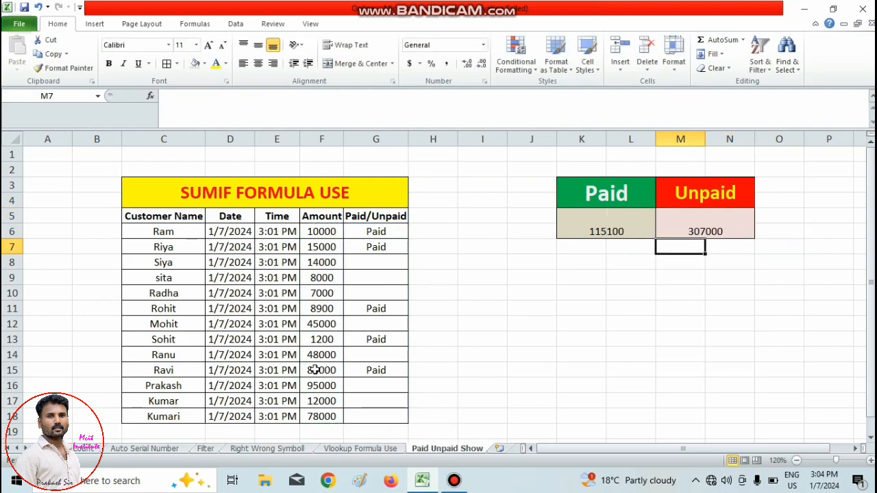
{"action": "left_click", "coordinate": [696, 231]}
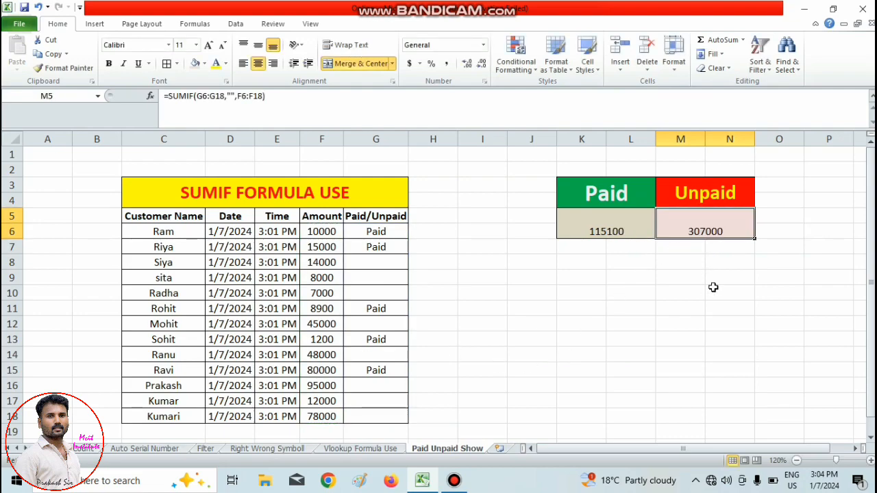
Select the status cells G6:G18 in the Paid/Unpaid column.
{"action": "left_click", "coordinate": [380, 261]}
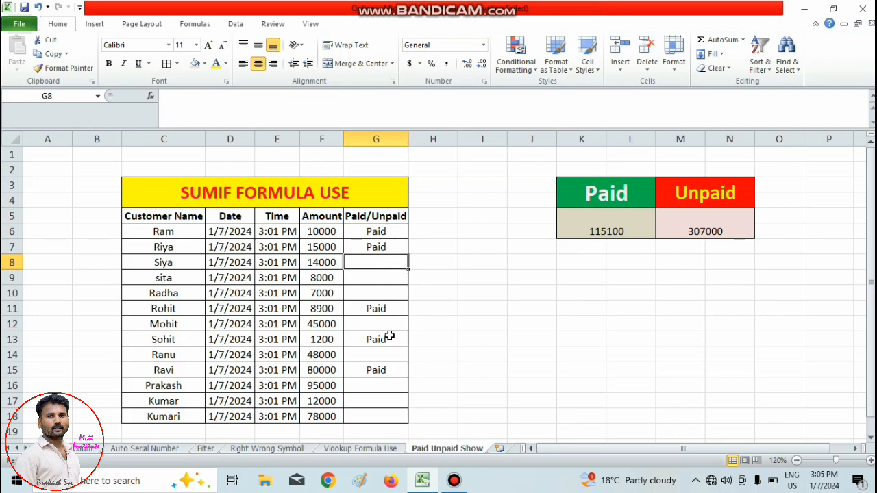
{"action": "left_click", "coordinate": [510, 288]}
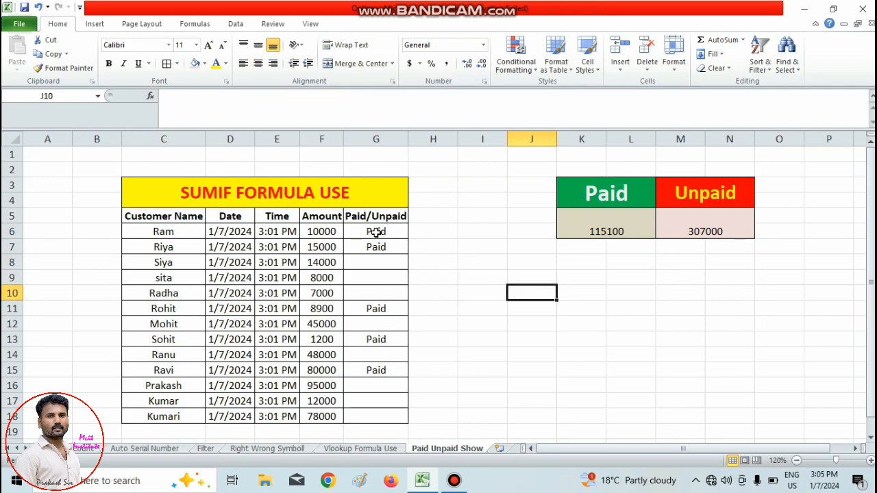
{"action": "left_click_drag", "start_coordinate": [374, 228], "coordinate": [366, 416]}
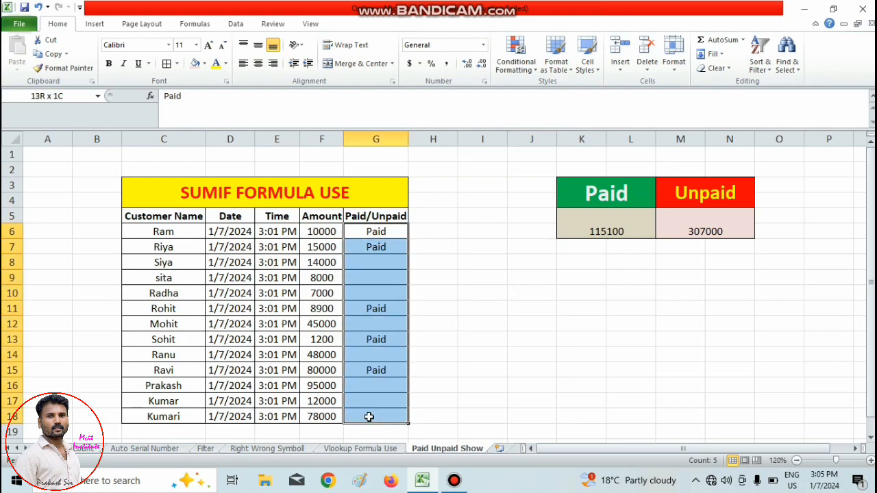
{"action": "left_click", "coordinate": [528, 65]}
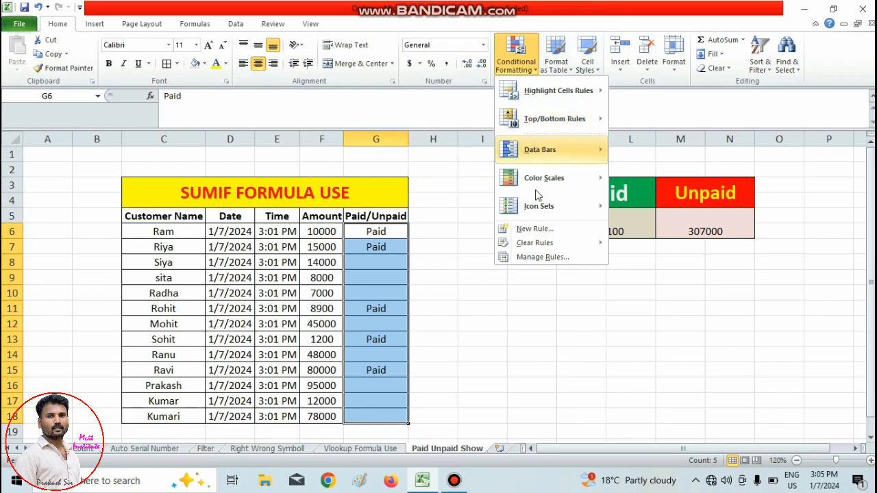
{"action": "left_click", "coordinate": [535, 230]}
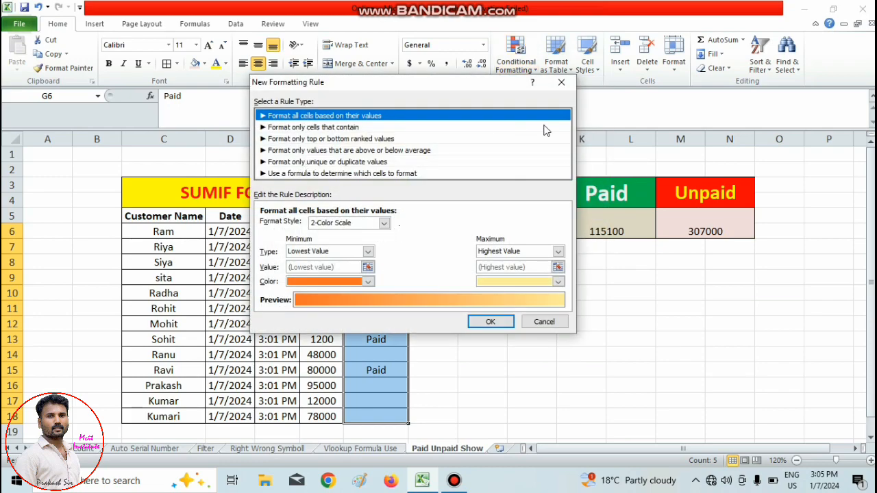
{"action": "left_click", "coordinate": [562, 82]}
Set up a Text That Contains highlighting rule for "Paid" on the selected status cells and open its custom format settings.
{"action": "left_click", "coordinate": [520, 72]}
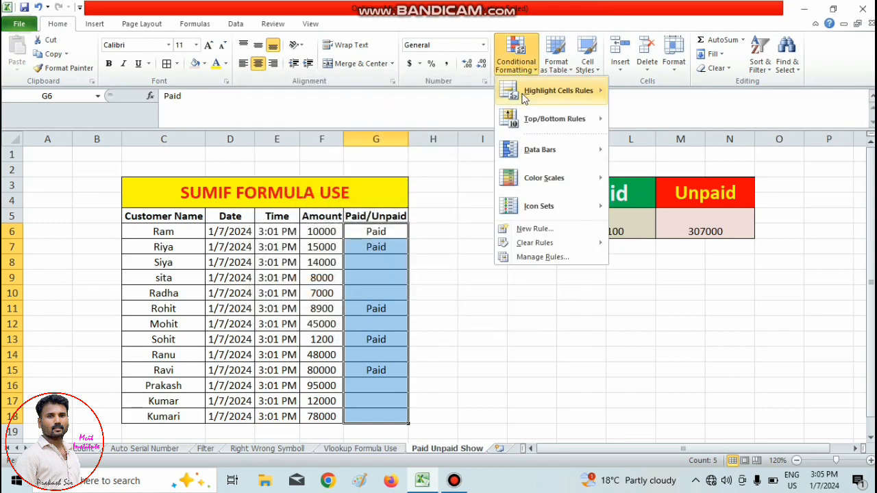
{"action": "mouse_move", "coordinate": [559, 102]}
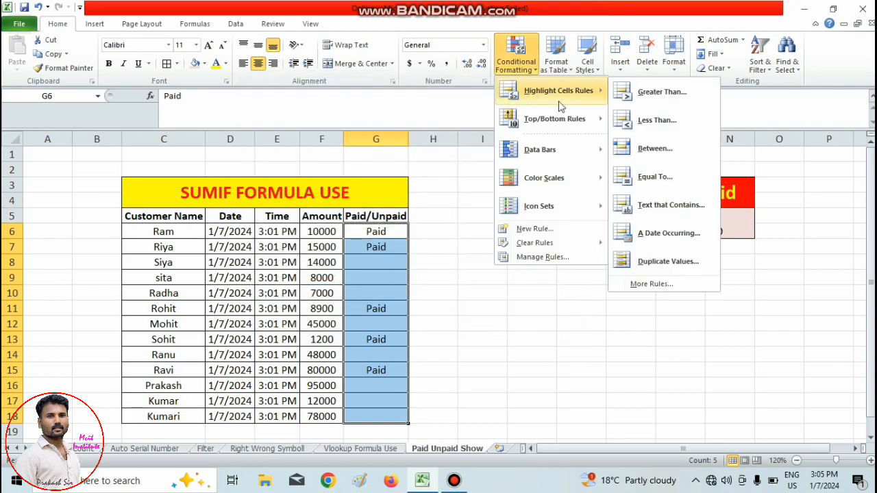
{"action": "left_click", "coordinate": [668, 205]}
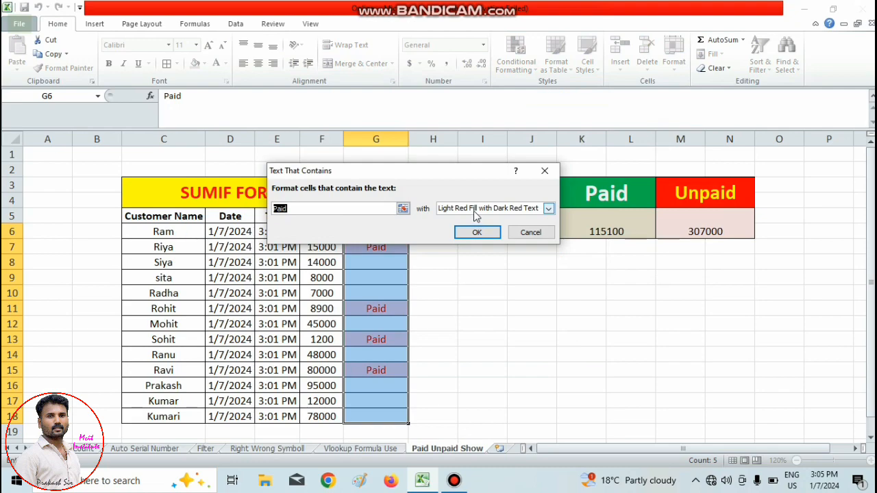
{"action": "left_click", "coordinate": [548, 208]}
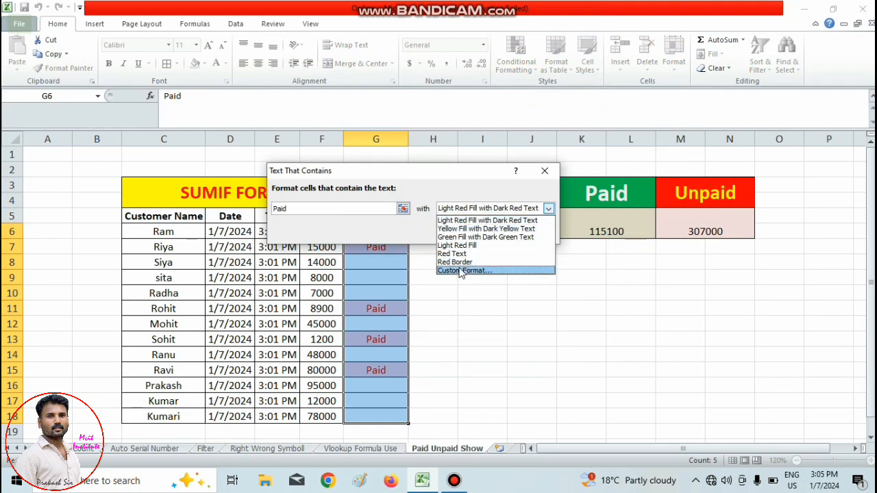
{"action": "left_click", "coordinate": [463, 271]}
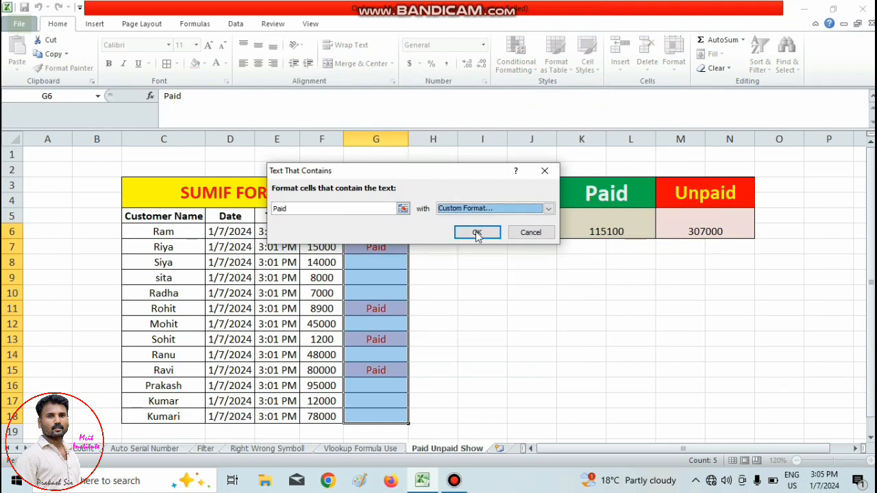
{"action": "left_click", "coordinate": [477, 234]}
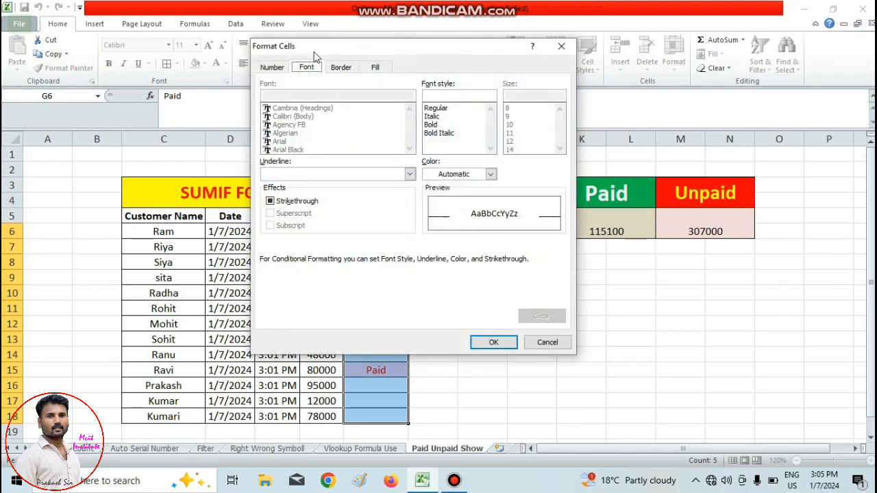
Give the "Paid" rule a bold font in light green and apply it to the status cells.
{"action": "left_click", "coordinate": [432, 124]}
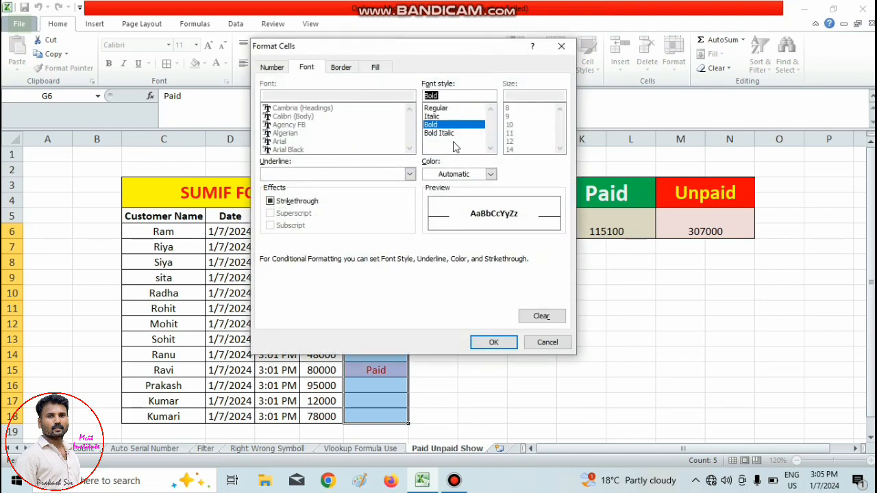
{"action": "left_click", "coordinate": [490, 174]}
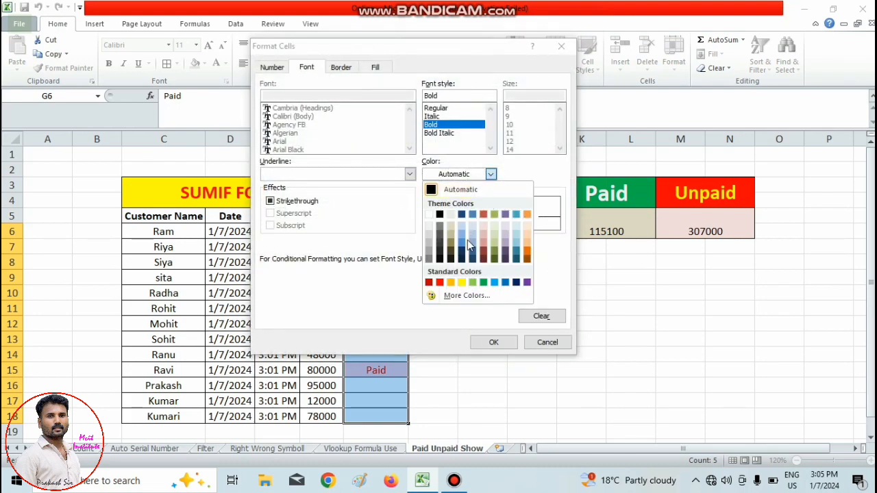
{"action": "left_click", "coordinate": [472, 282]}
{"action": "left_click", "coordinate": [493, 342]}
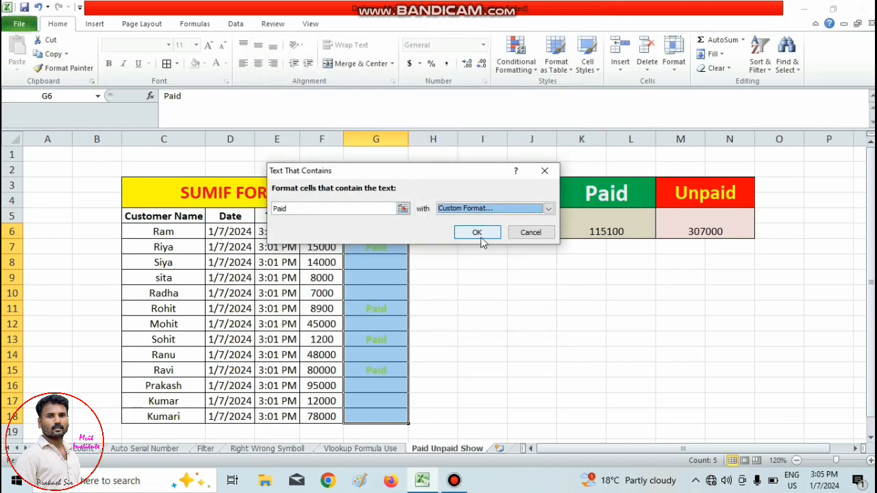
{"action": "left_click", "coordinate": [478, 233]}
{"action": "left_click", "coordinate": [462, 293]}
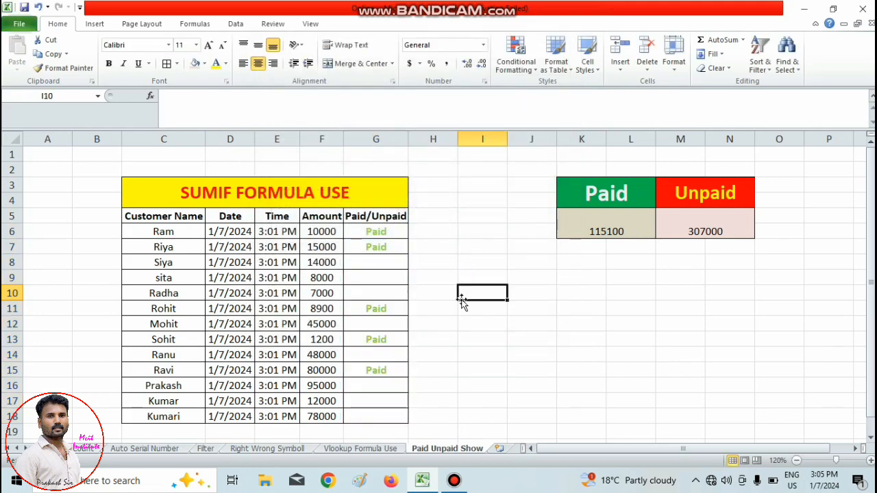
Mark the customer in row 9 as Paid in cell G9.
{"action": "left_click", "coordinate": [375, 278]}
{"action": "type", "text": "P"}
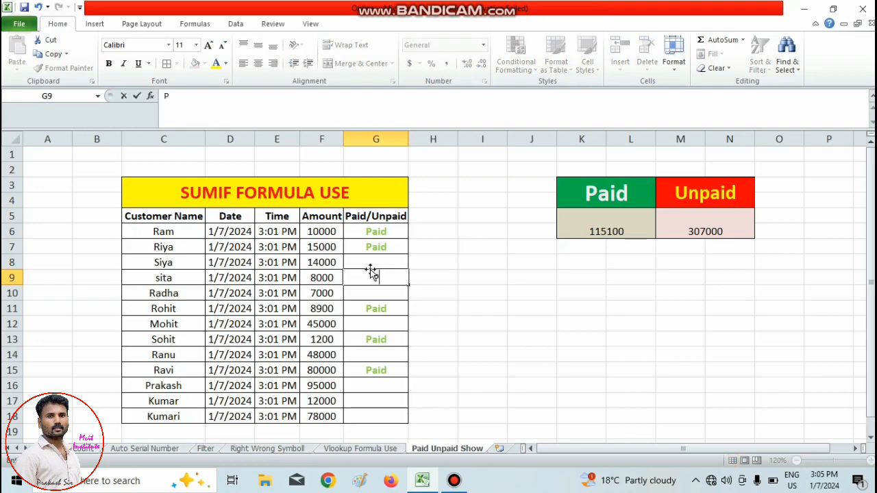
{"action": "type", "text": "aid"}
{"action": "left_click", "coordinate": [513, 322]}
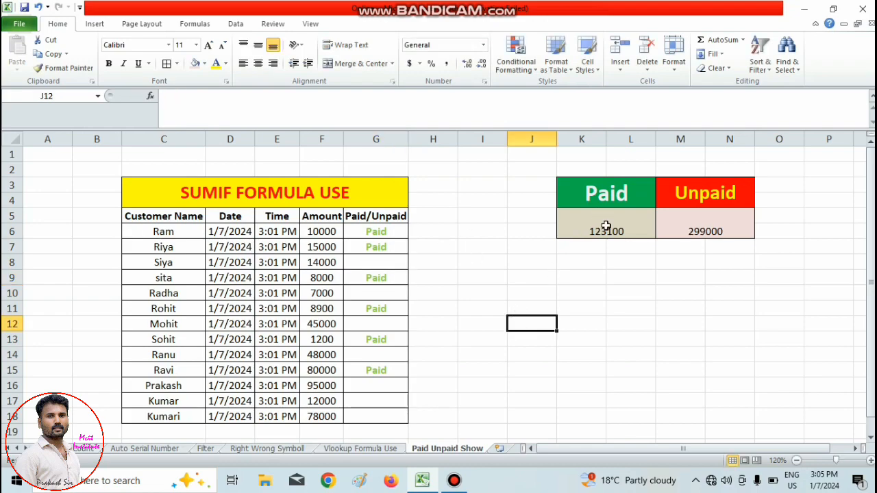
Create another Text That Contains highlighting rule for "Paid" on status cells G6:G18 and choose a custom format for it.
{"action": "left_click_drag", "start_coordinate": [375, 232], "coordinate": [373, 418]}
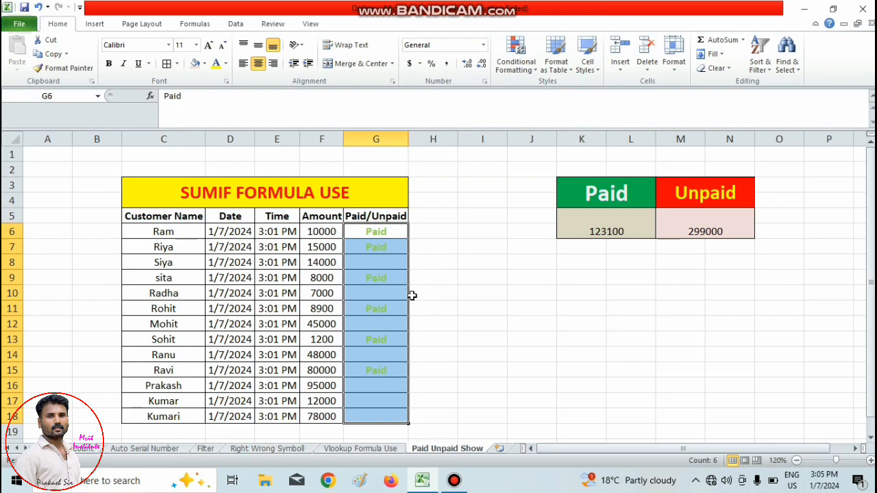
{"action": "left_click", "coordinate": [453, 306]}
{"action": "left_click_drag", "start_coordinate": [387, 233], "coordinate": [378, 417]}
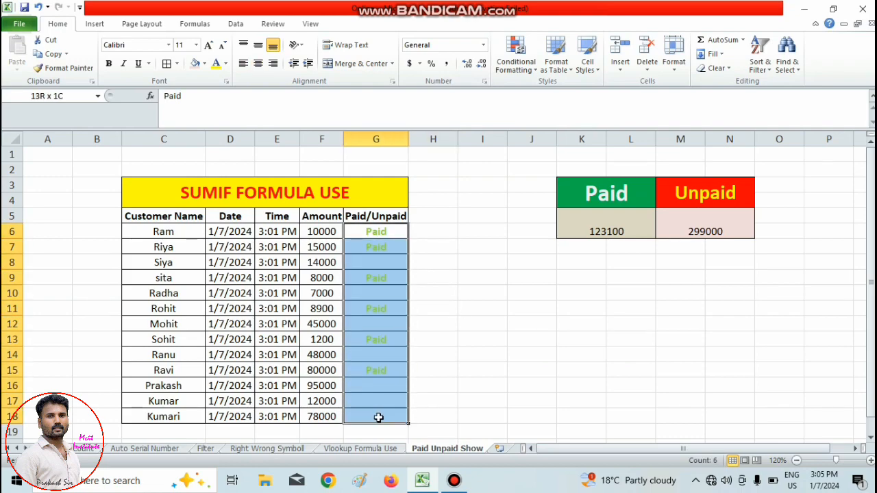
{"action": "left_click", "coordinate": [518, 63]}
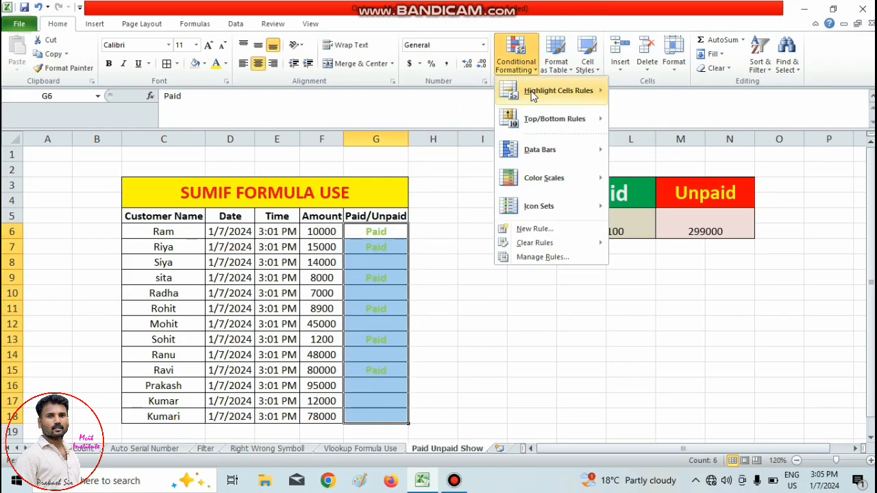
{"action": "mouse_move", "coordinate": [533, 94]}
{"action": "left_click", "coordinate": [660, 206]}
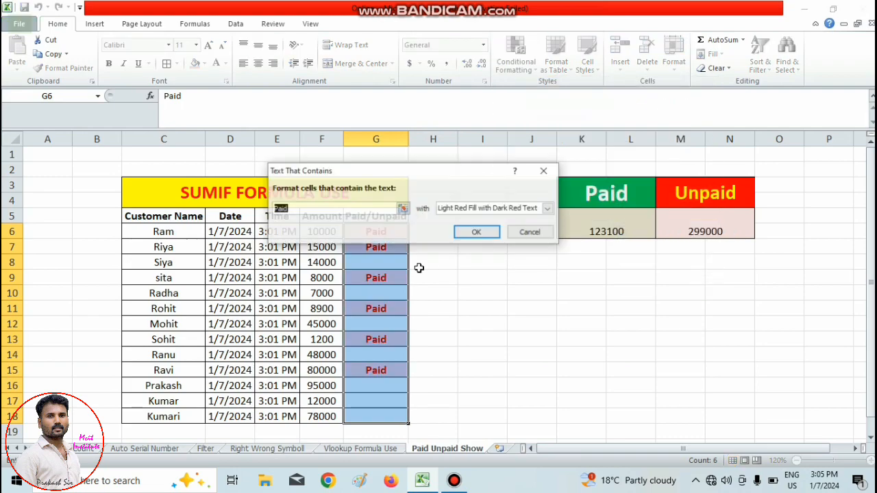
{"action": "left_click", "coordinate": [549, 209]}
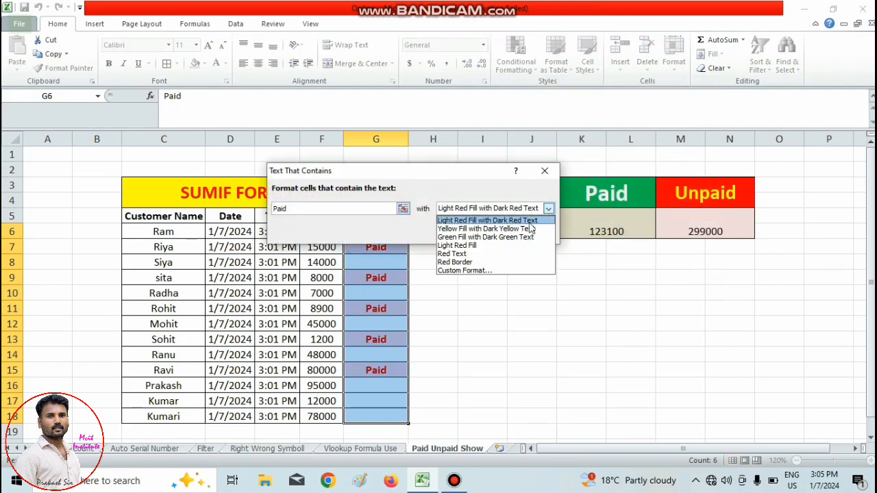
{"action": "left_click", "coordinate": [467, 270]}
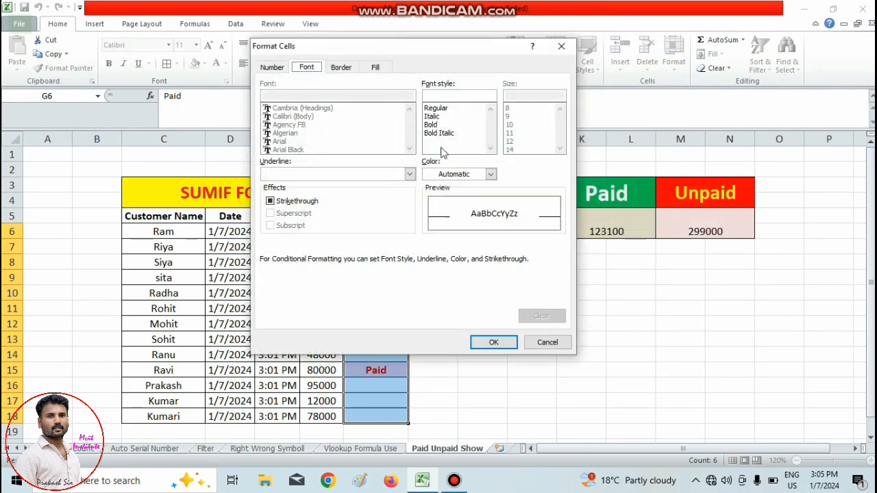
Give the new "Paid" rule's custom format a medium grey background fill and an outline border.
{"action": "left_click", "coordinate": [375, 68]}
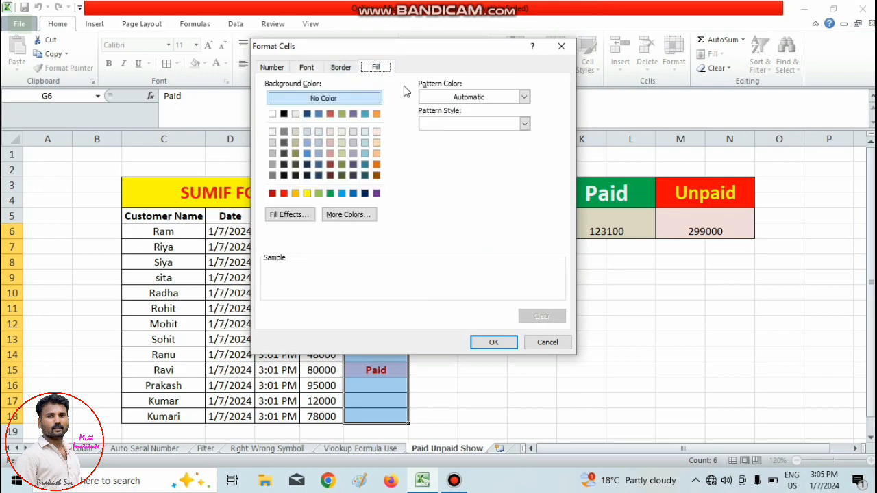
{"action": "left_click", "coordinate": [273, 165]}
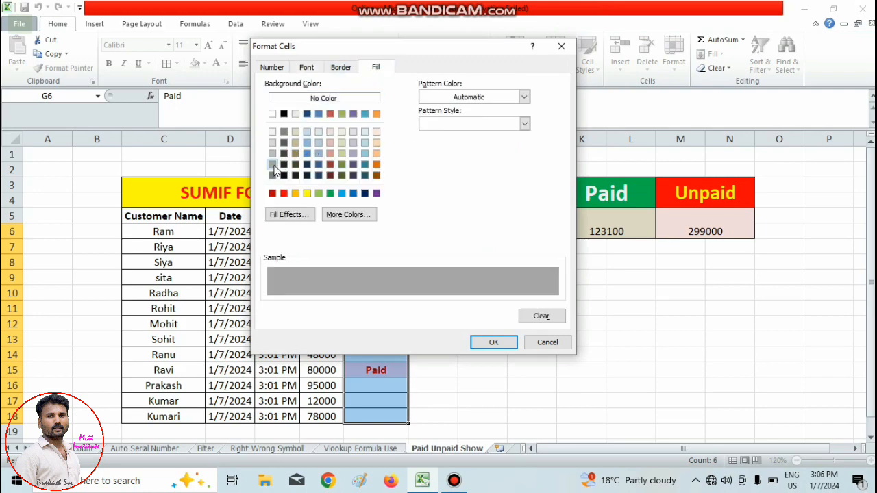
{"action": "left_click", "coordinate": [341, 68]}
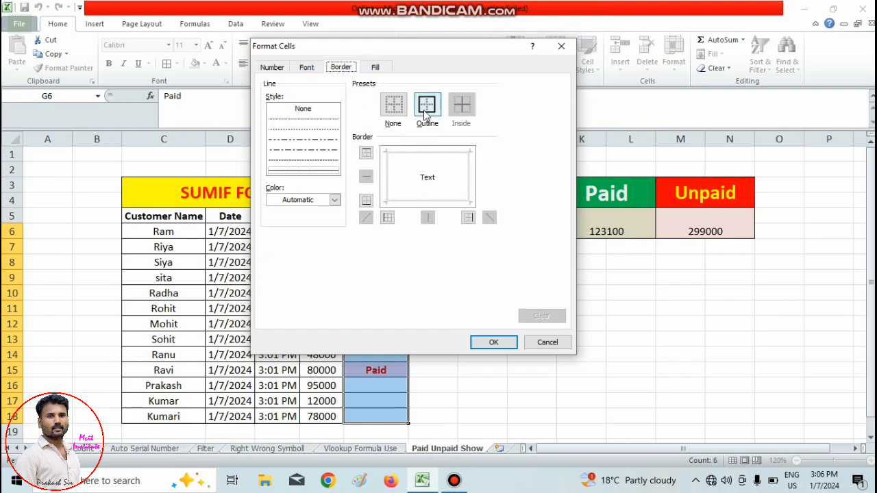
{"action": "left_click", "coordinate": [427, 110]}
Set the rule's font to bold in standard green and apply the rule to the status cells.
{"action": "left_click", "coordinate": [306, 68]}
{"action": "left_click", "coordinate": [437, 125]}
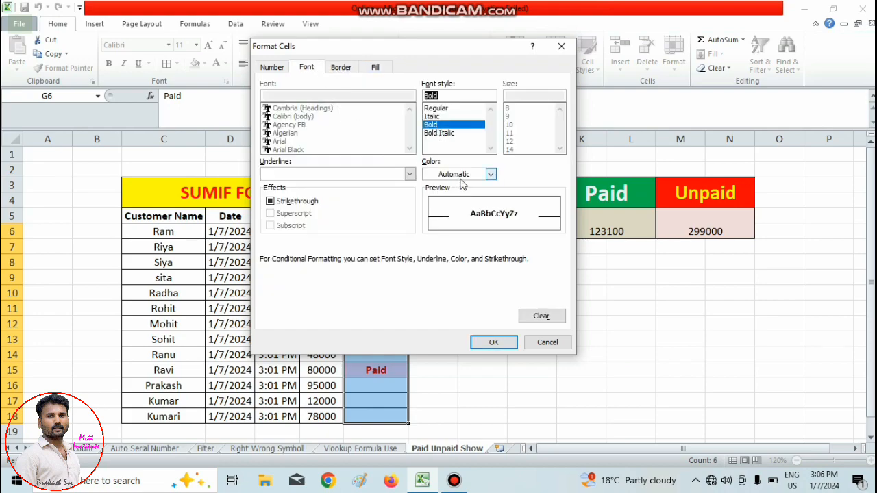
{"action": "left_click", "coordinate": [491, 174]}
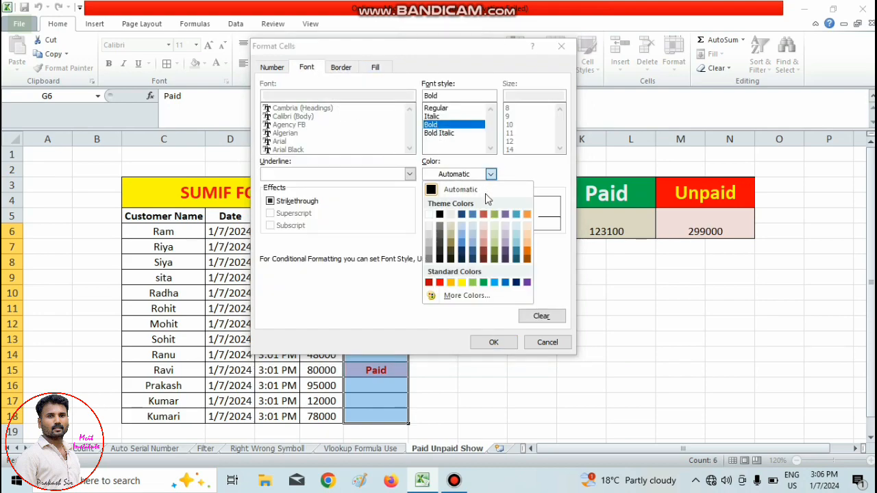
{"action": "left_click", "coordinate": [484, 282]}
{"action": "left_click", "coordinate": [493, 342]}
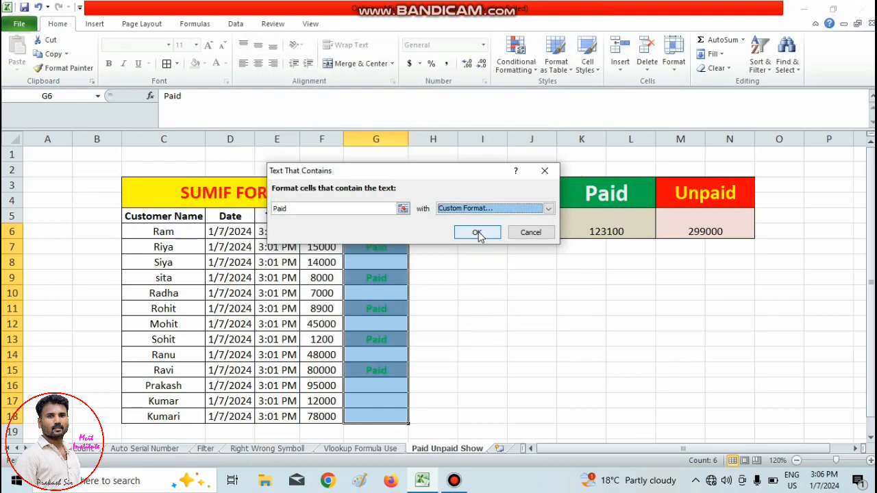
{"action": "left_click", "coordinate": [478, 233]}
{"action": "left_click", "coordinate": [449, 308]}
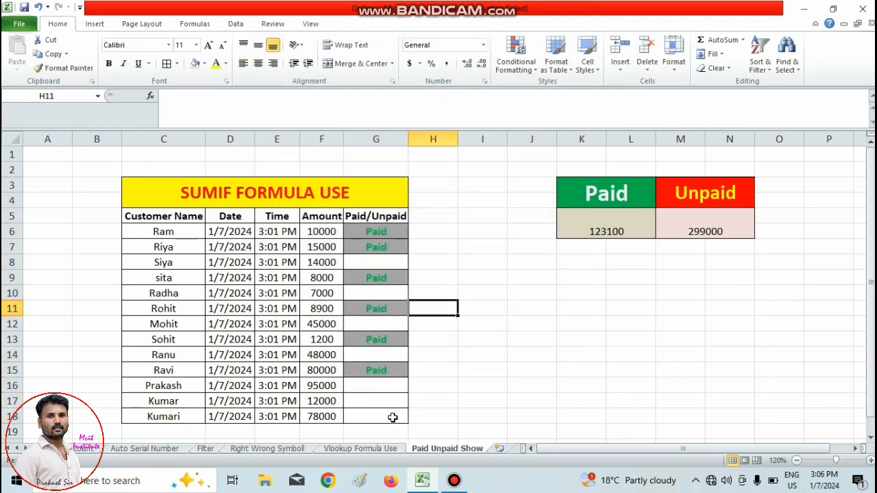